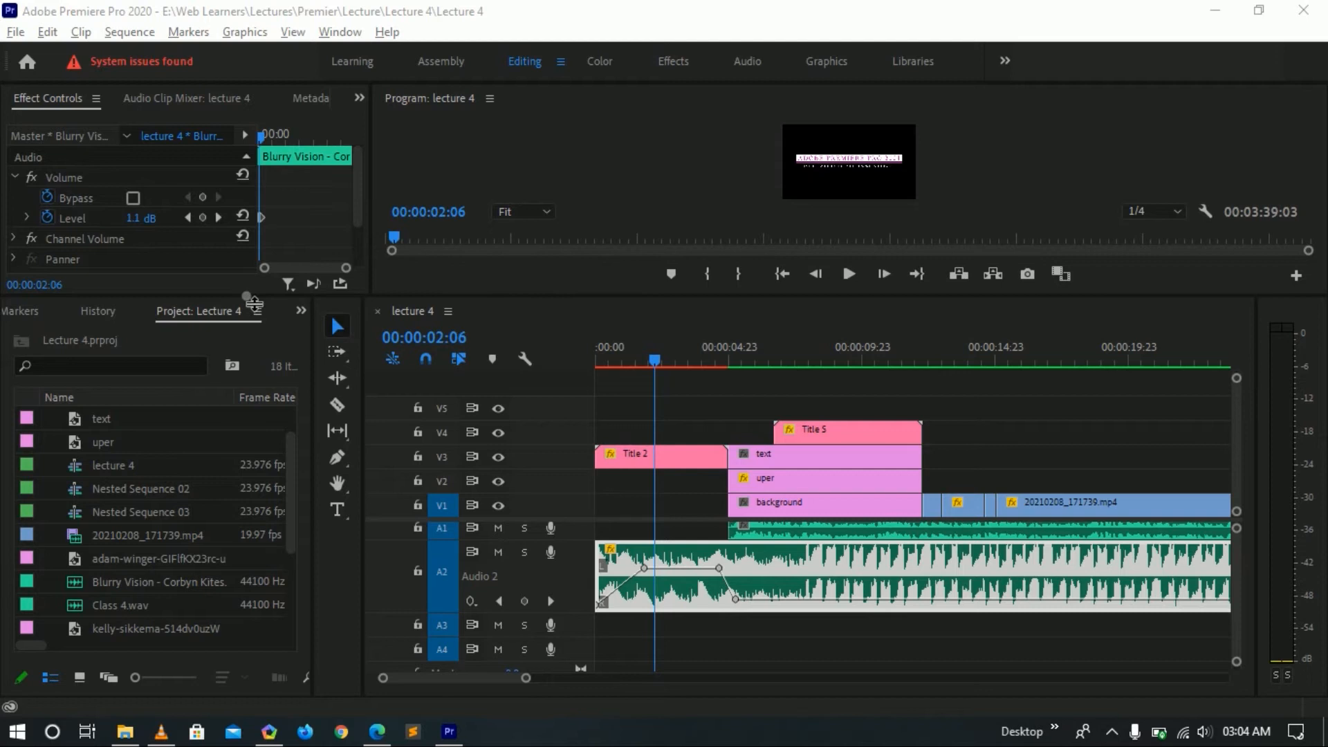
Enlarge the Project panel and look over the media items at the end of the Lecture 4 project list
drag(253, 302, 254, 188)
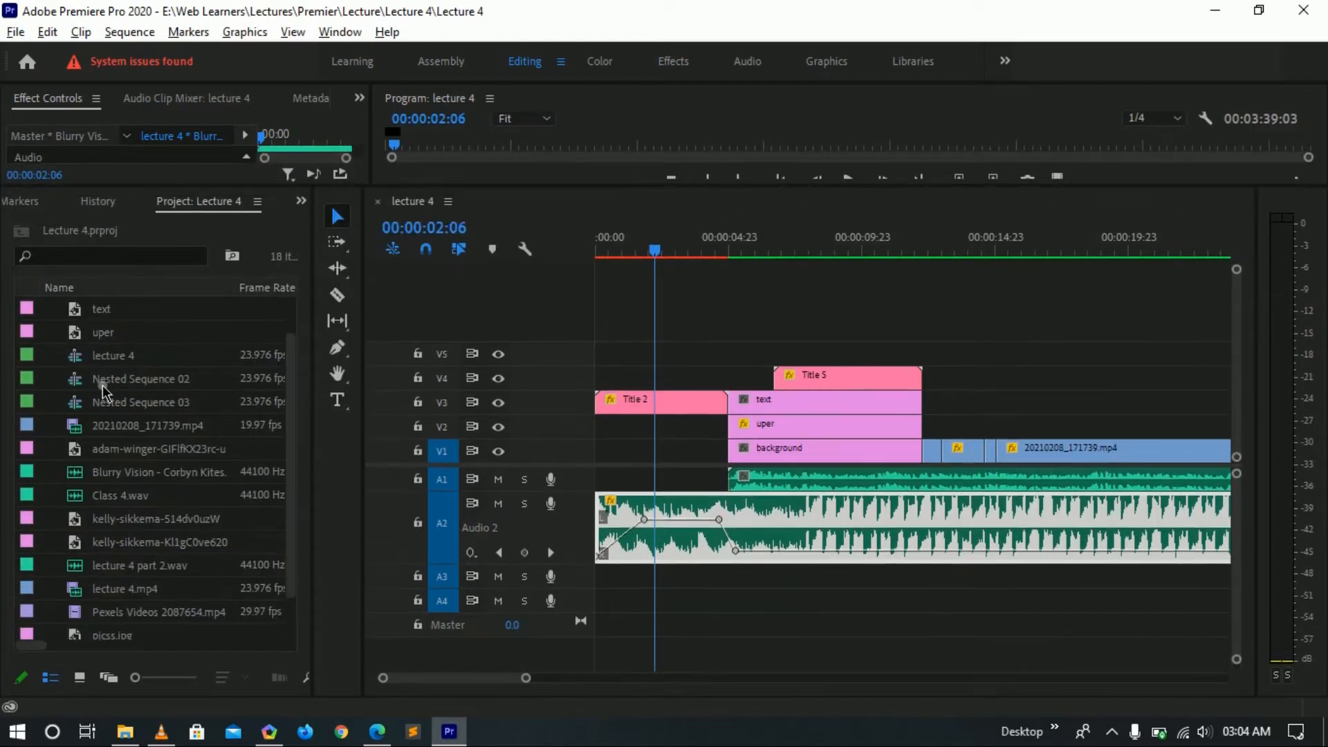
scroll(103, 392, down, 2)
click(115, 518)
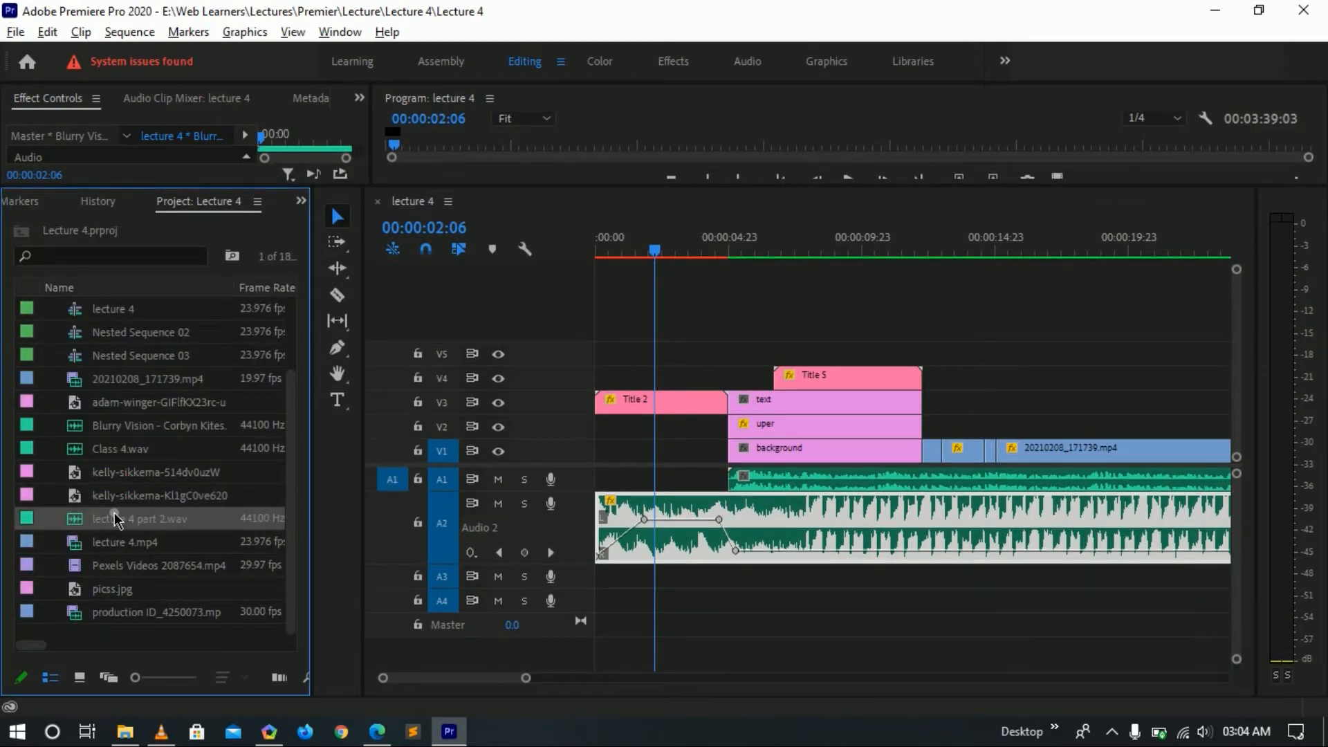
click(116, 564)
click(121, 593)
click(119, 614)
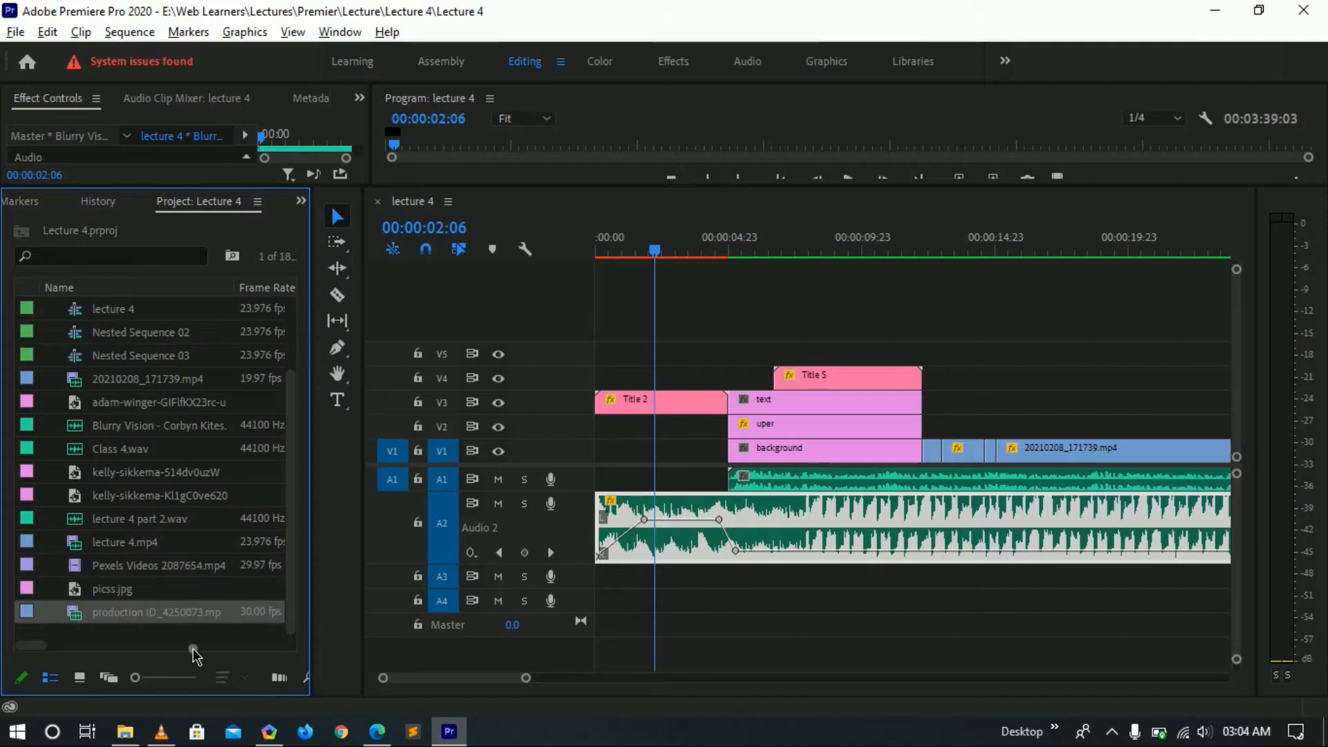
Display the Lecture 4 project items in icon view and look through their thumbnails
click(108, 679)
click(79, 677)
scroll(161, 443, down, 5)
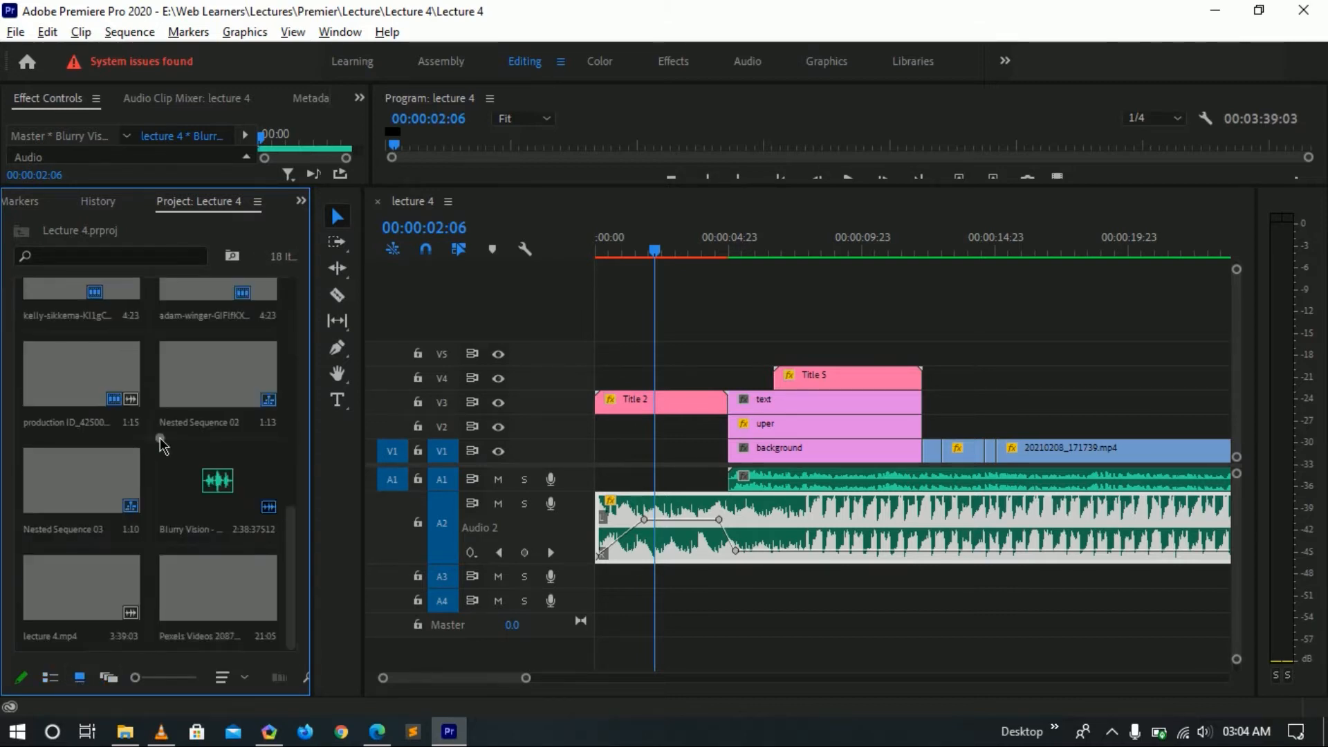
Enlarge the Program monitor and scrub the lecture 4 sequence forward from the opening title
drag(719, 186, 719, 534)
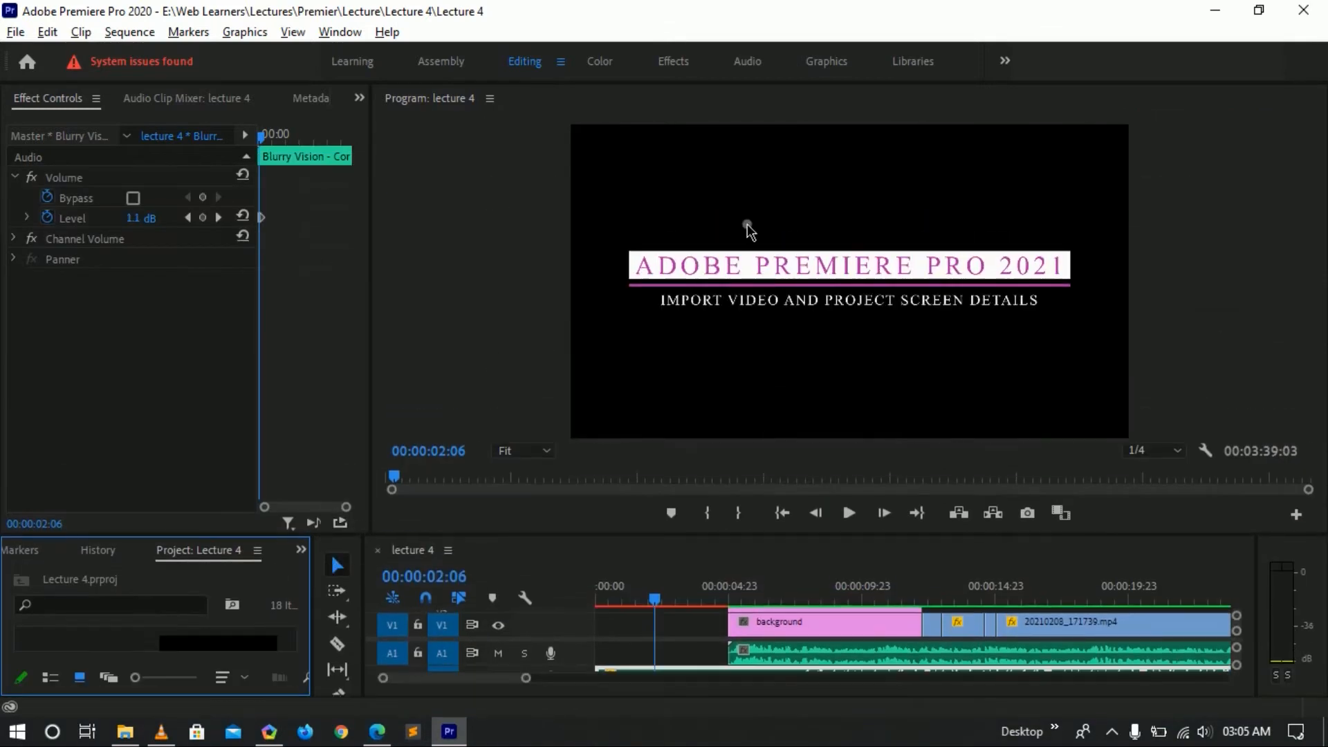
click(722, 308)
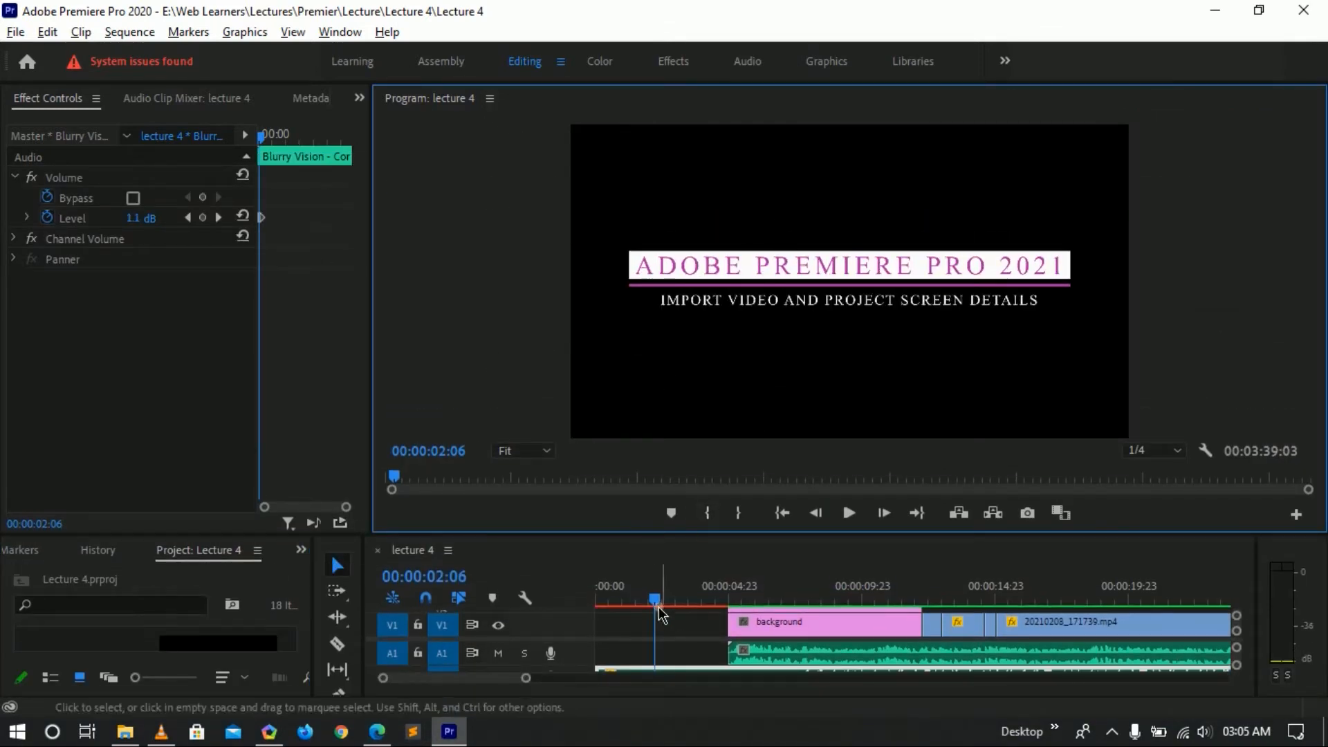
drag(654, 599, 961, 597)
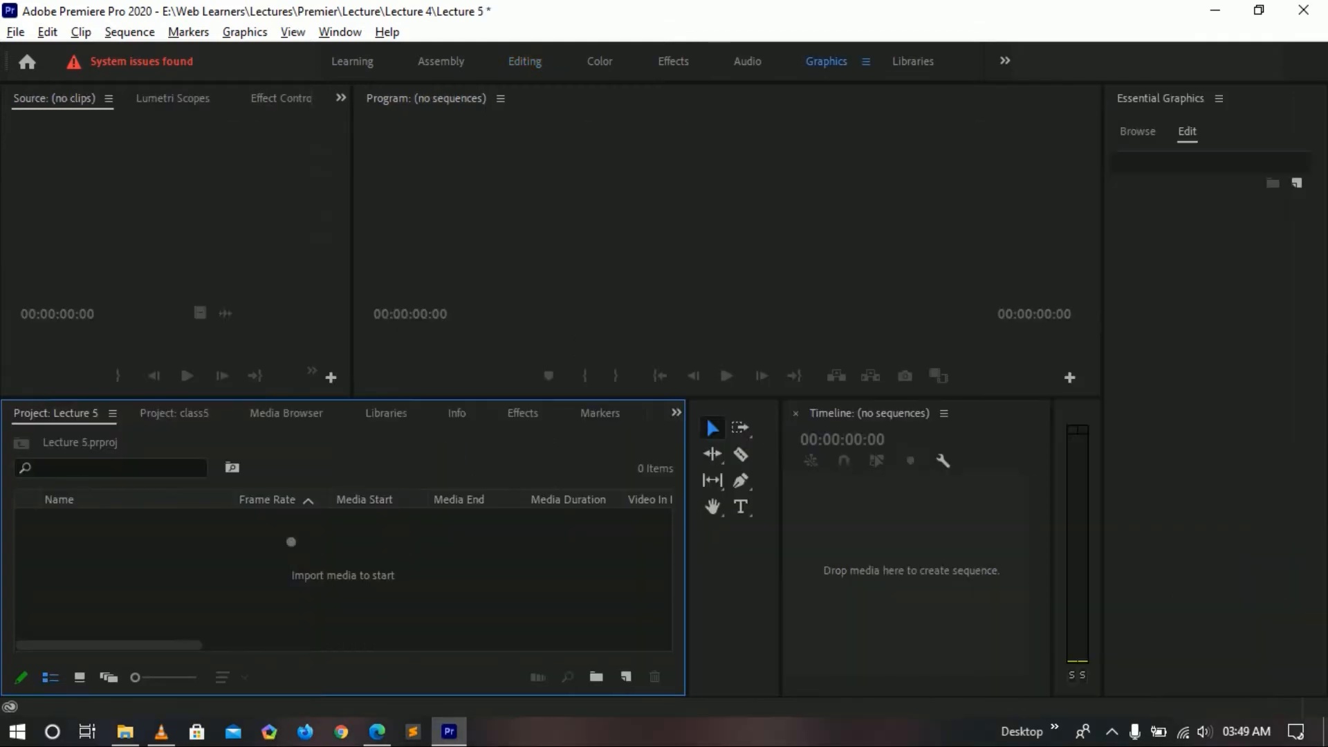
Import the video clip production ID_4010523.mp4 into the Lecture 5 project
key(ctrl+i)
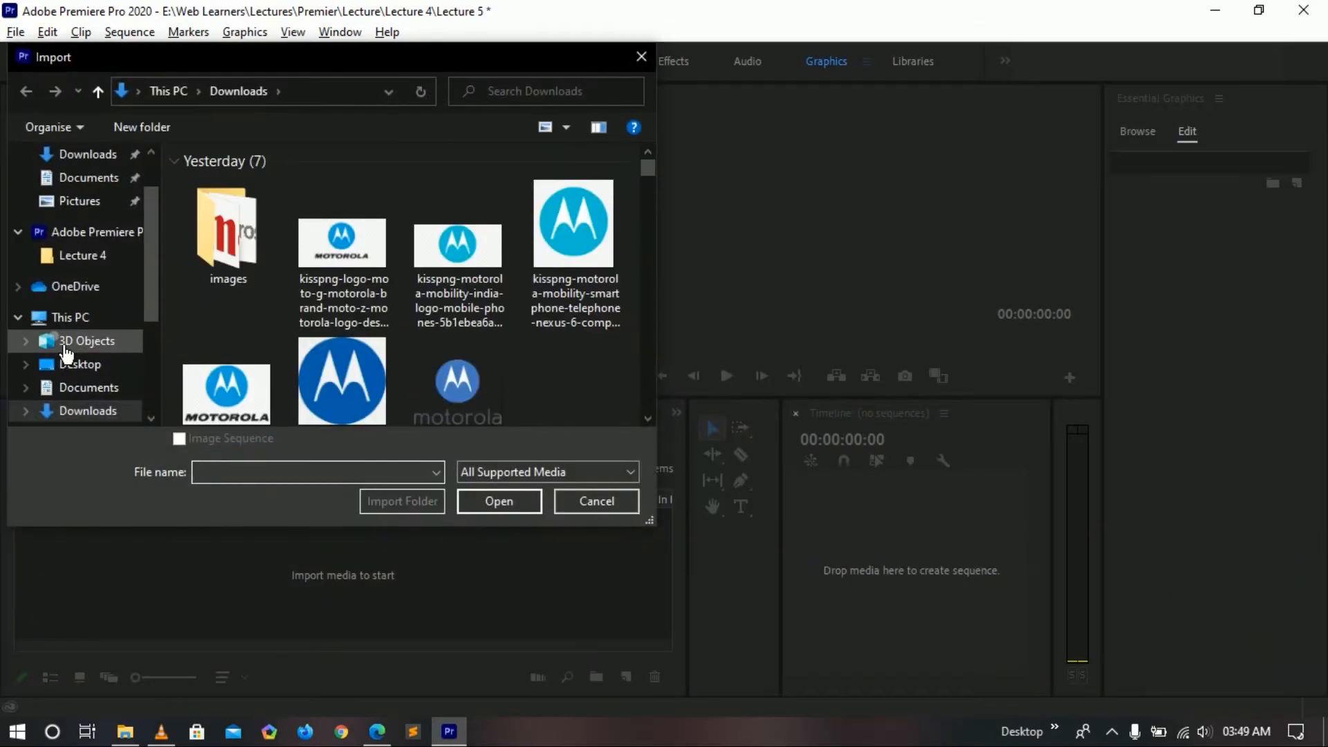
scroll(97, 387, down, 2)
click(104, 366)
click(348, 222)
click(498, 502)
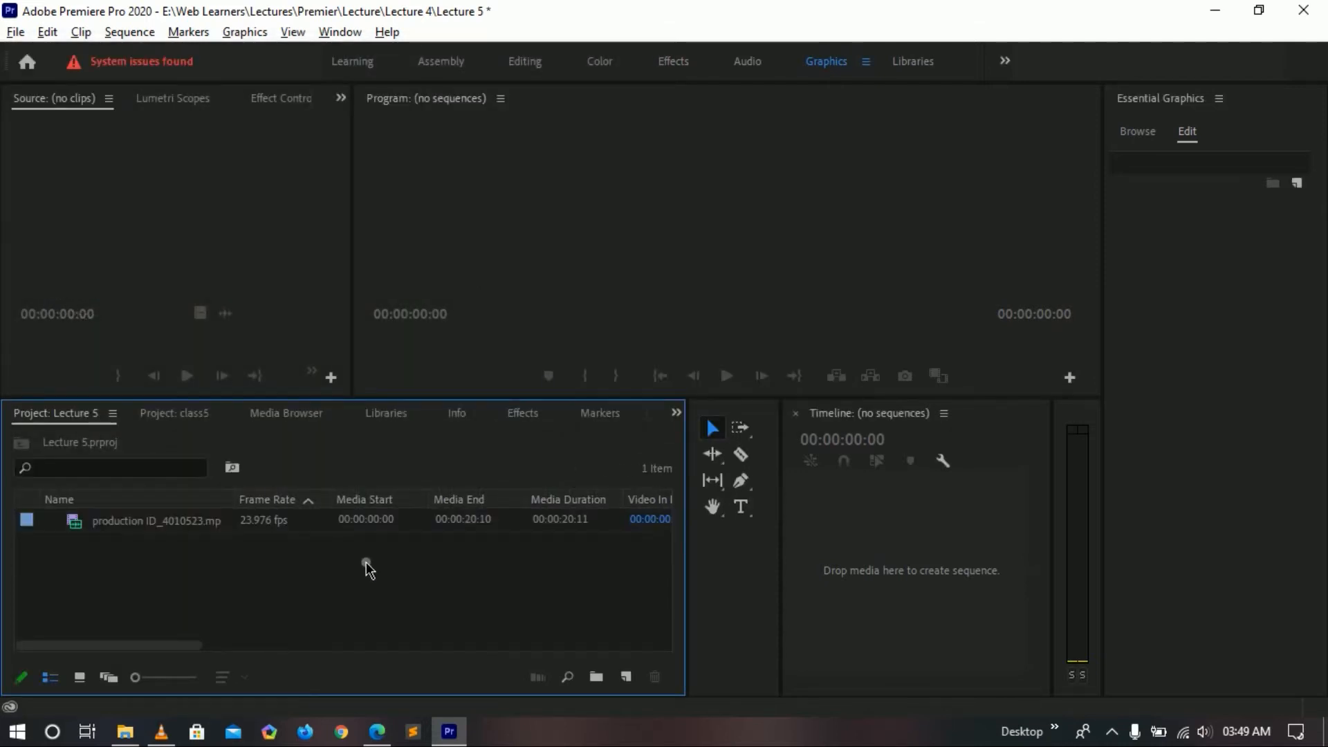
Widen the Project panel and look across the imported clip's metadata columns
drag(698, 538, 1002, 548)
scroll(263, 653, right, 5)
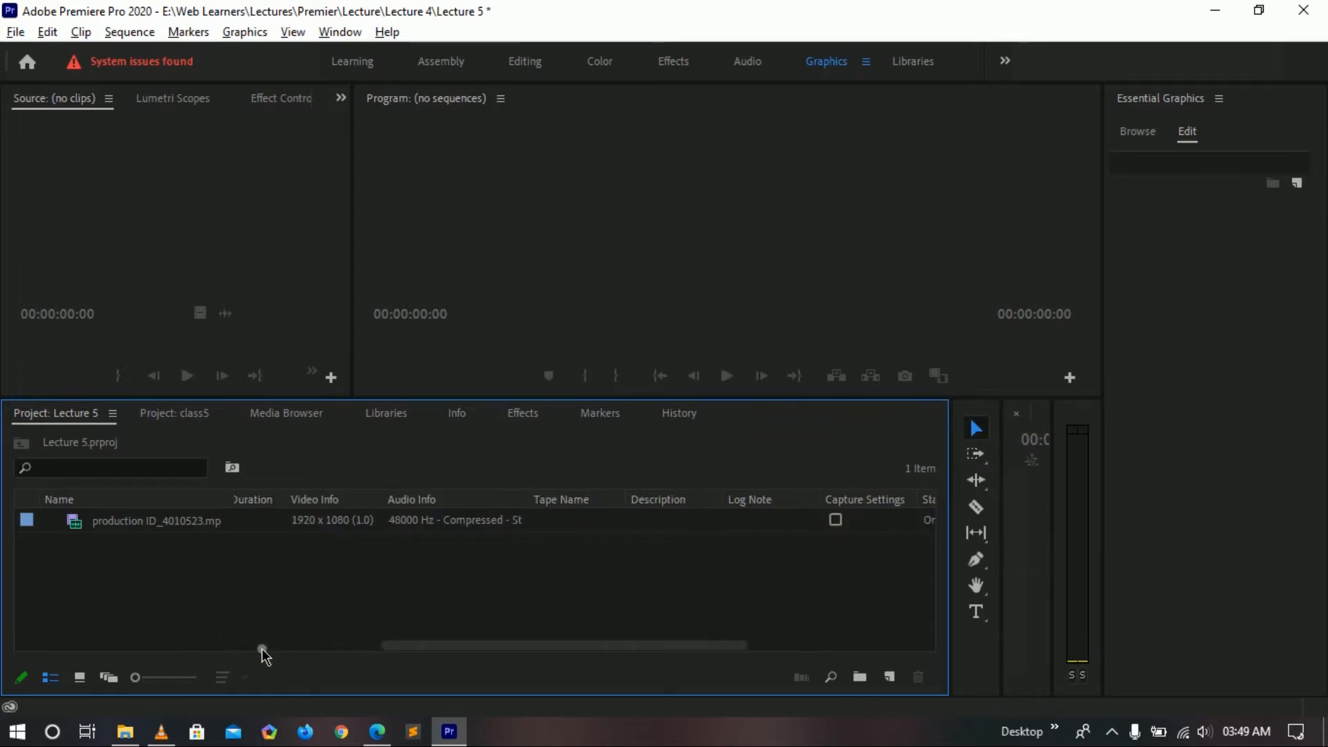
drag(415, 654, 65, 646)
Open the imported clip in the Source monitor and try its name field for editing without renaming it
double_click(168, 528)
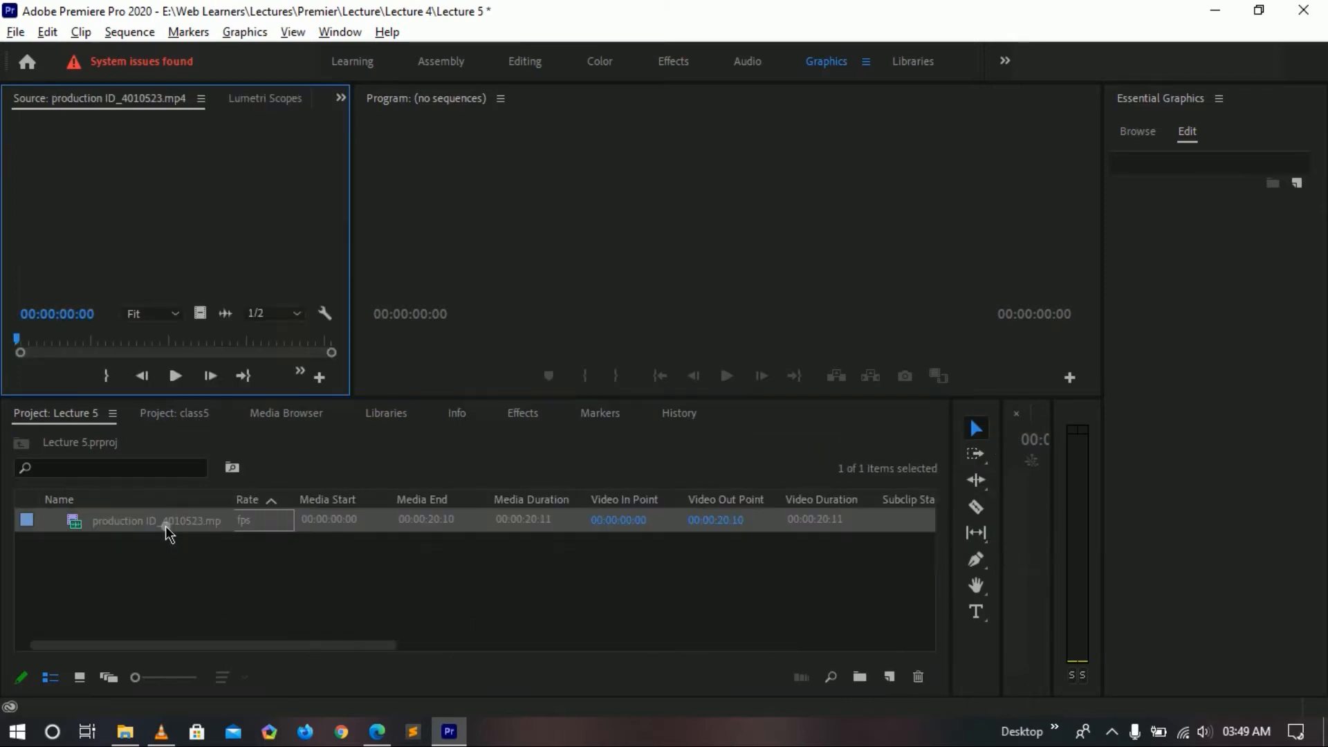
click(180, 522)
double_click(169, 522)
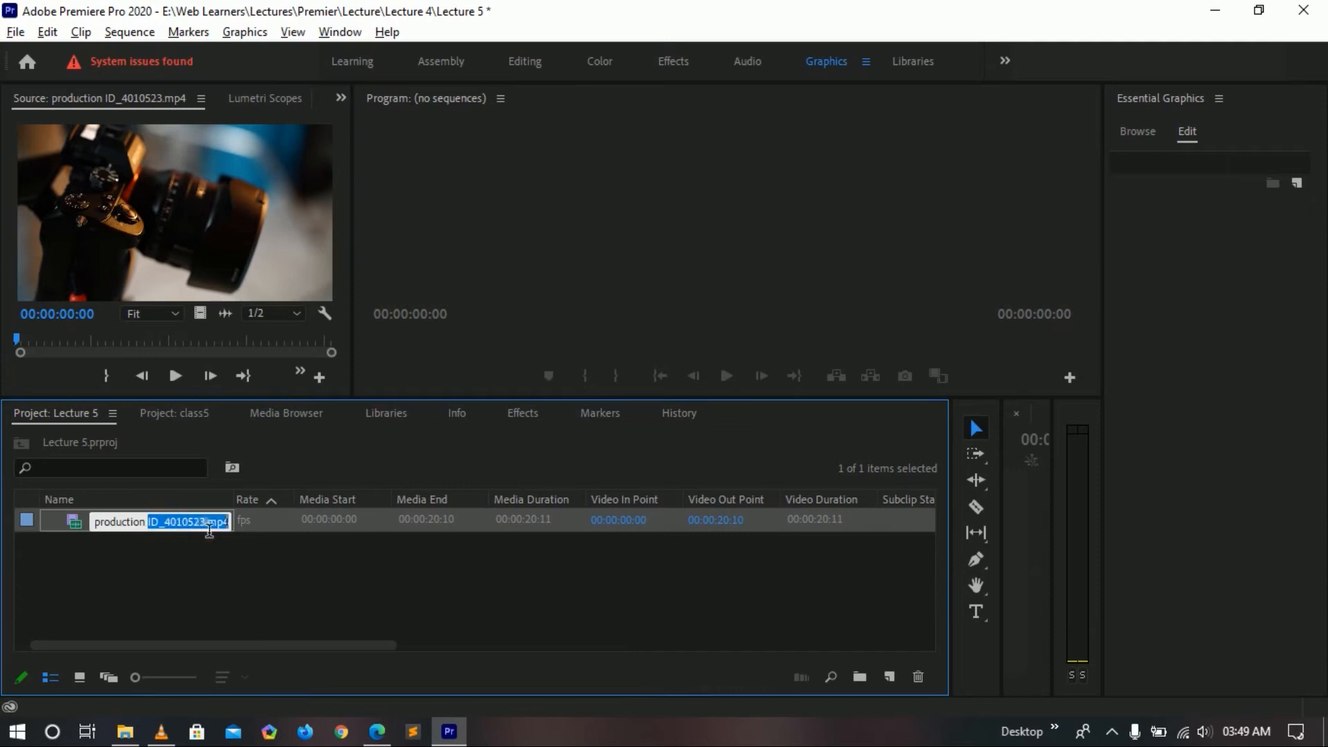
click(311, 578)
click(265, 536)
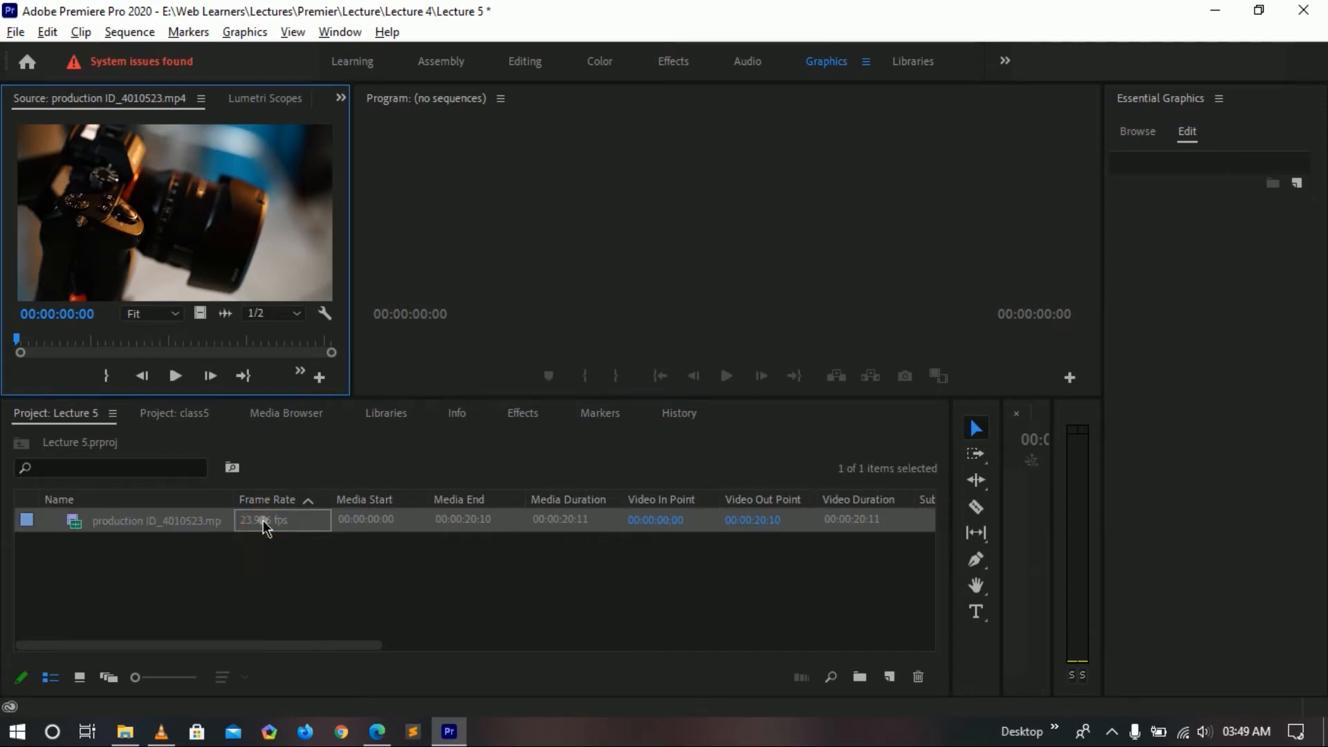
Examine the clip's Frame Rate and Media Start entries and sort the project list by Media Start
click(267, 520)
double_click(263, 524)
click(282, 612)
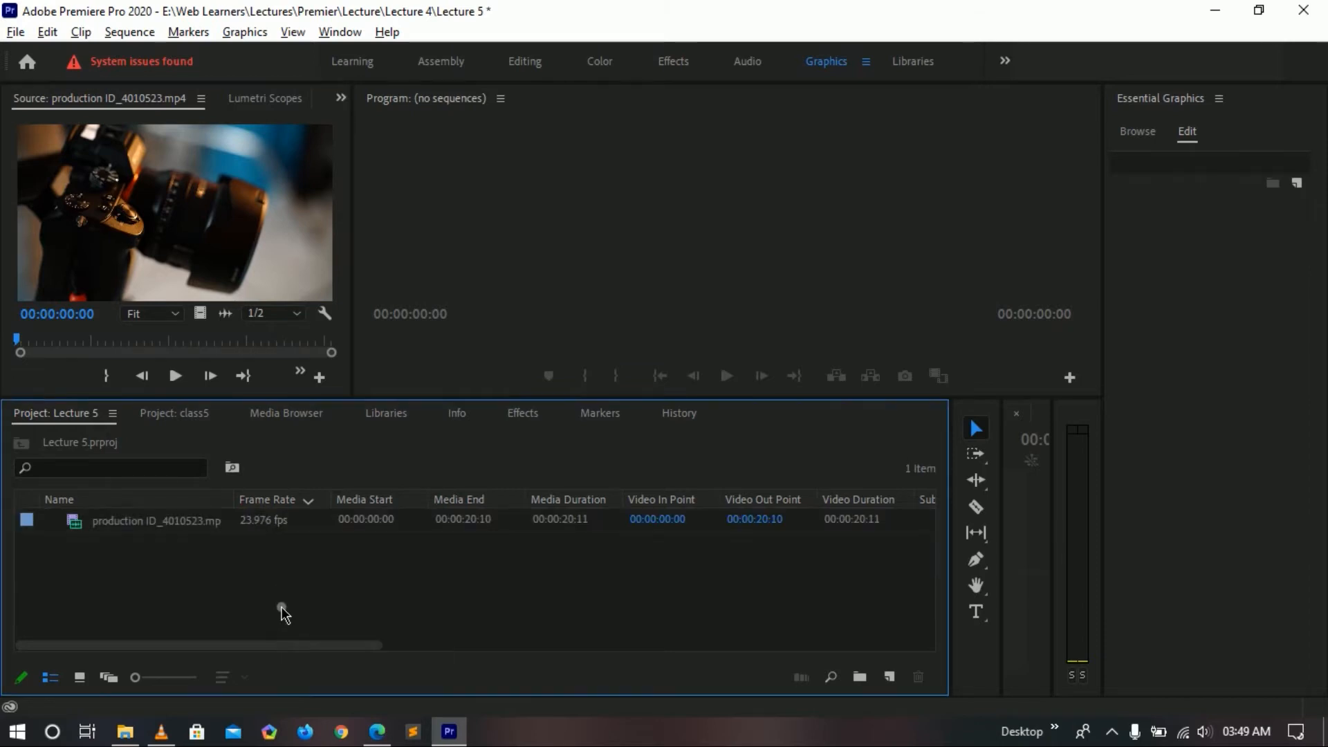
click(255, 520)
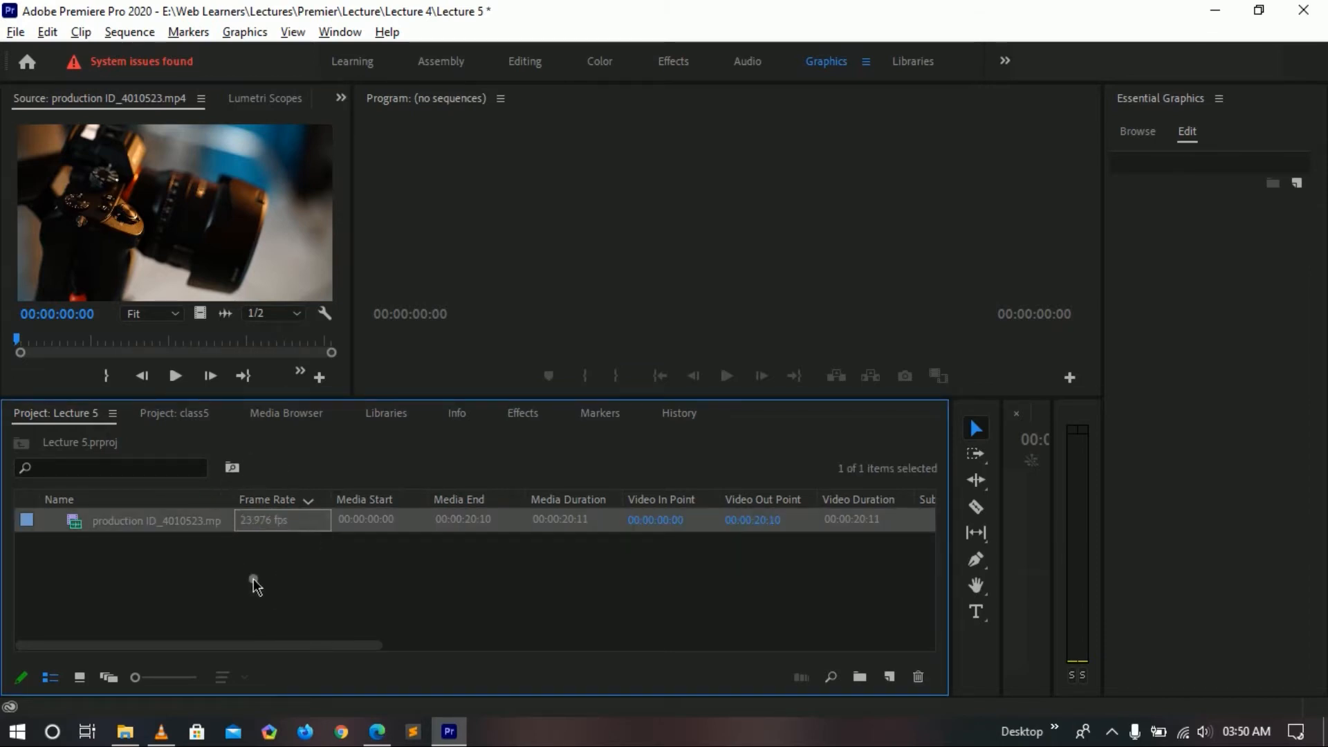
click(353, 525)
click(363, 500)
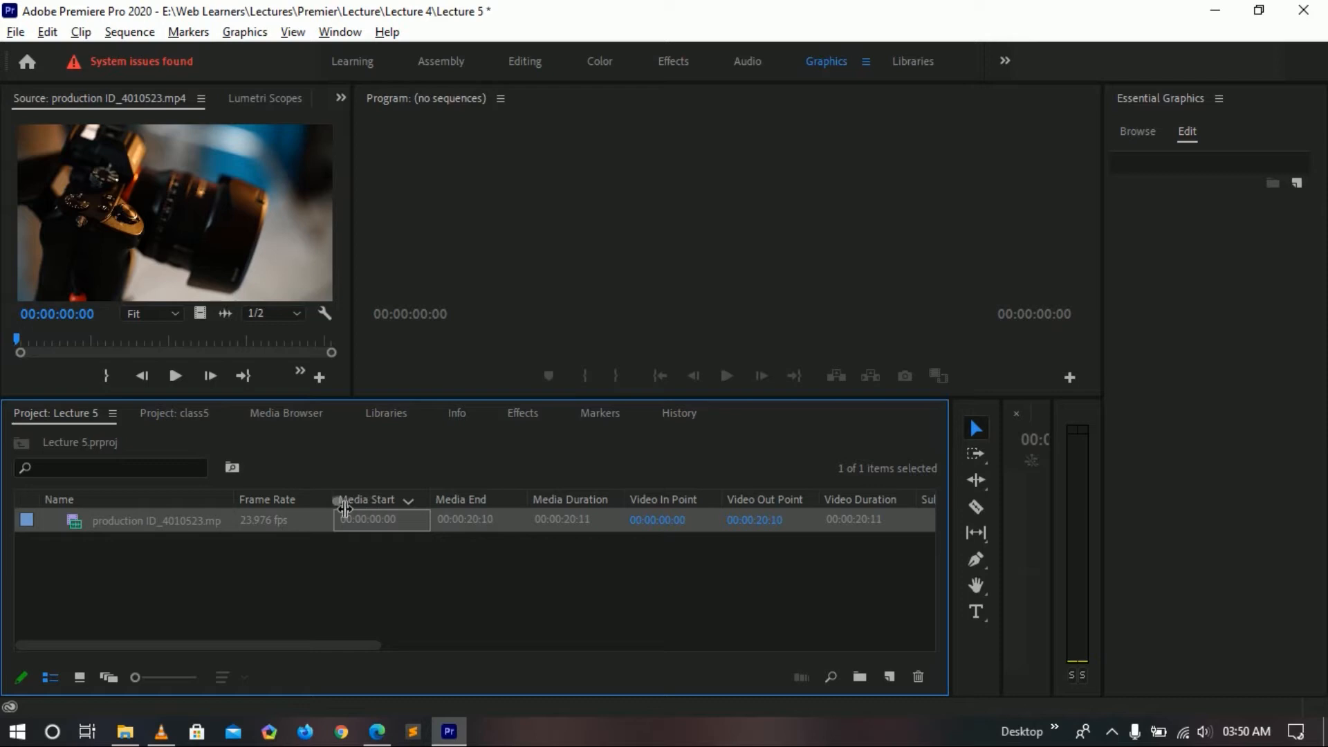
Widen the Media Start, Media End and Media Duration columns in the project list
drag(337, 502, 355, 502)
drag(562, 502, 615, 523)
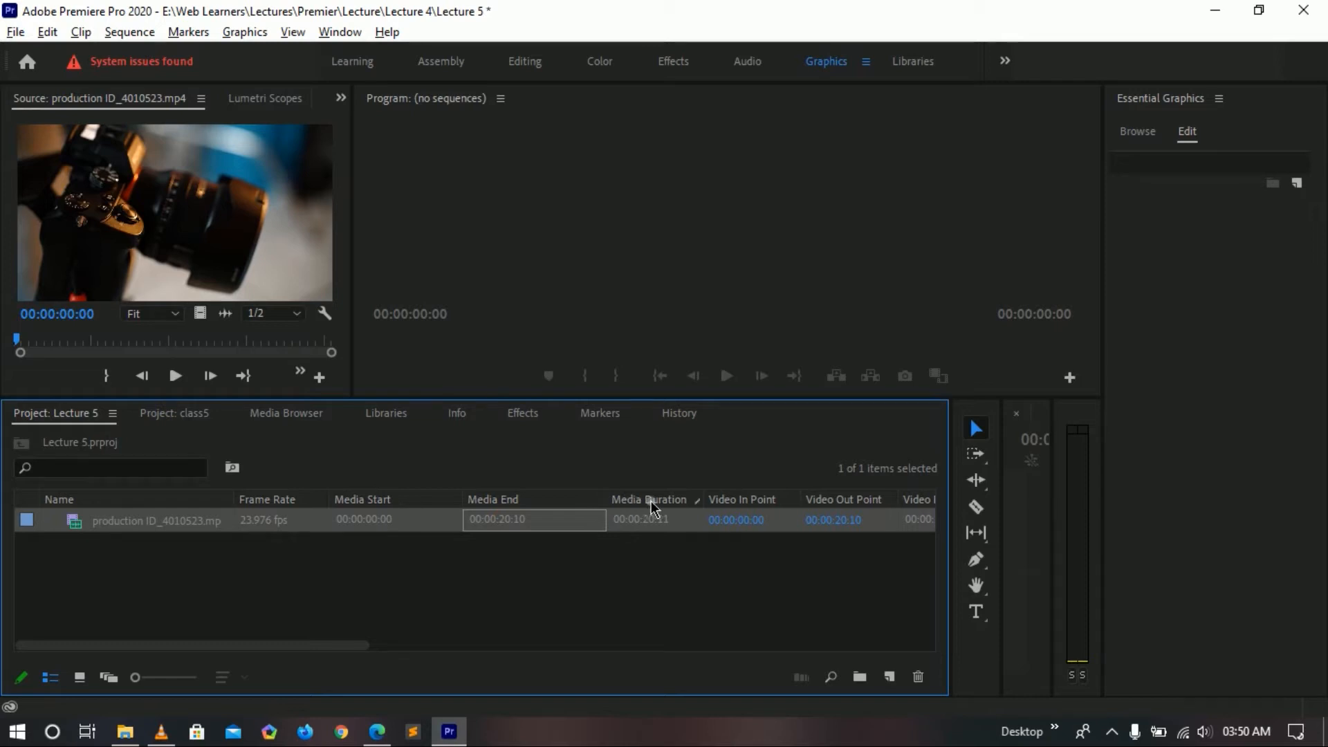
drag(710, 508, 773, 508)
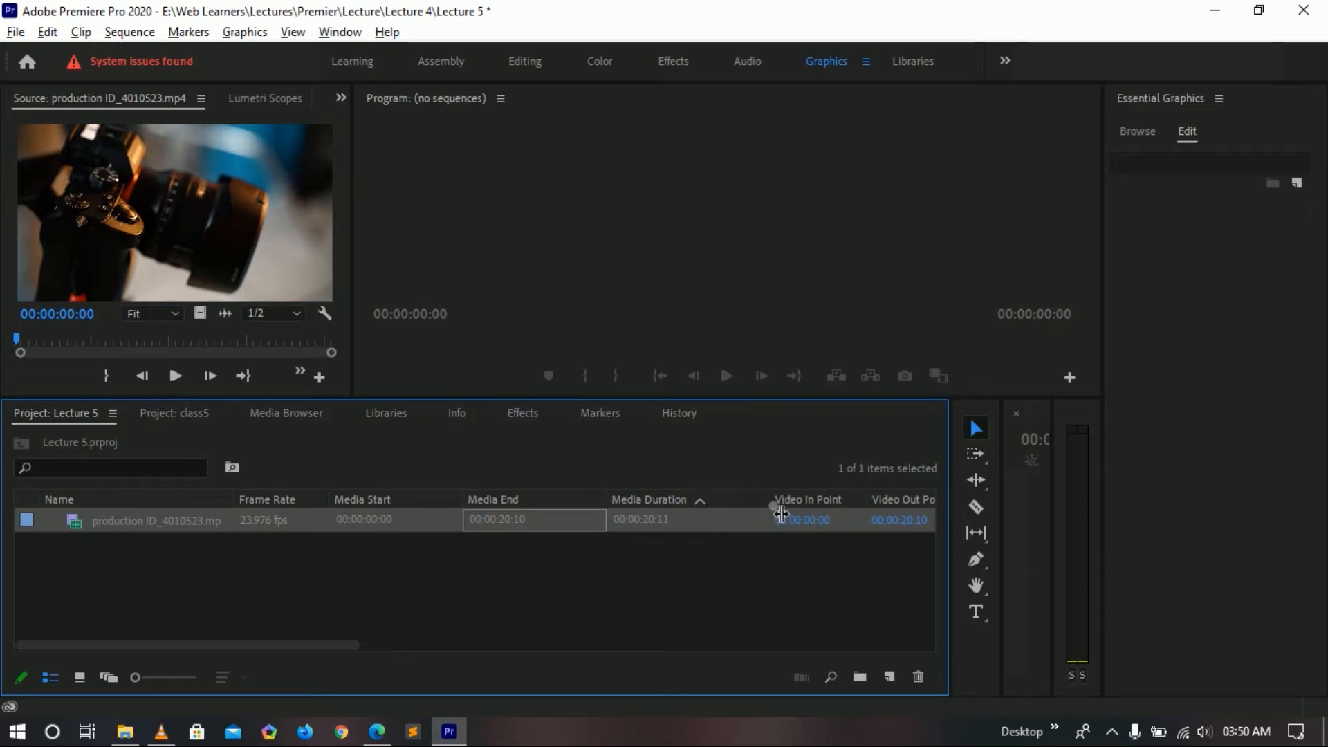
Widen the Video In Point and Video Out Point columns and bring the Video Info column into view
double_click(663, 529)
drag(323, 645, 408, 645)
click(393, 608)
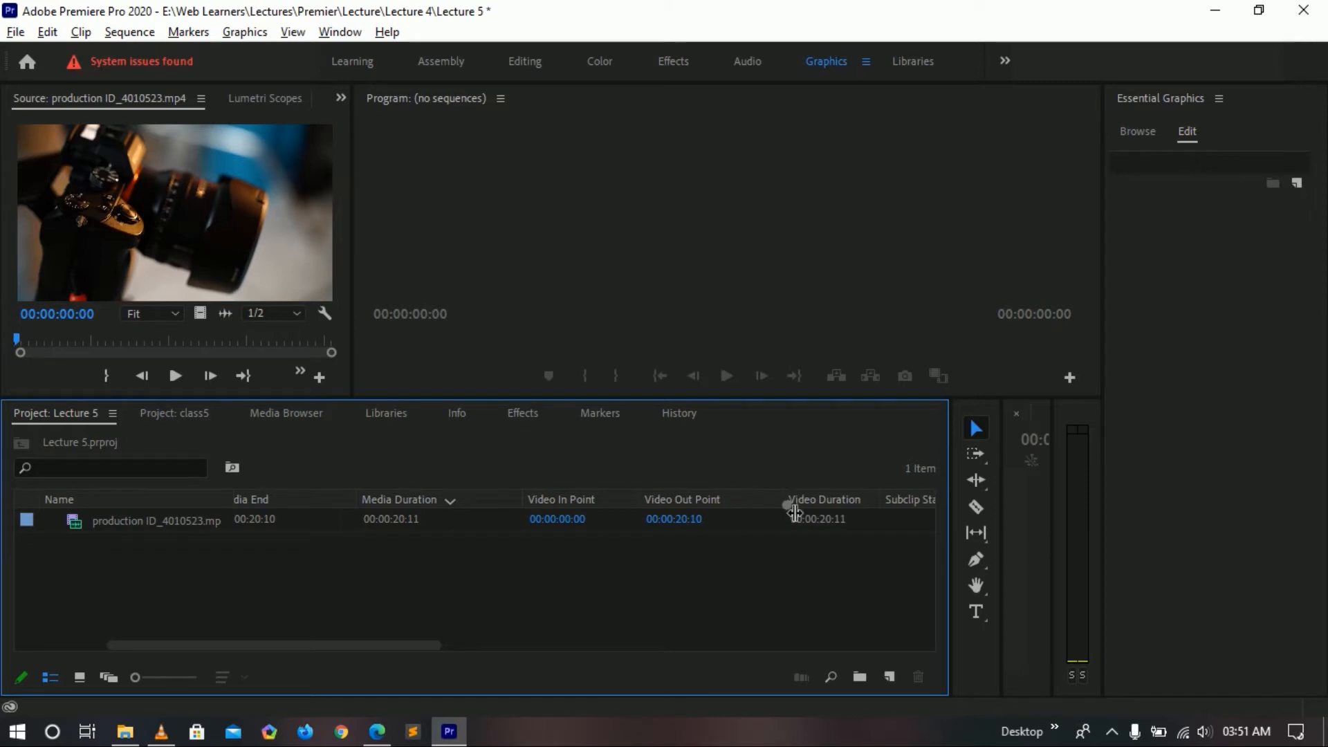
drag(370, 645, 549, 647)
drag(396, 501, 434, 503)
drag(490, 644, 567, 645)
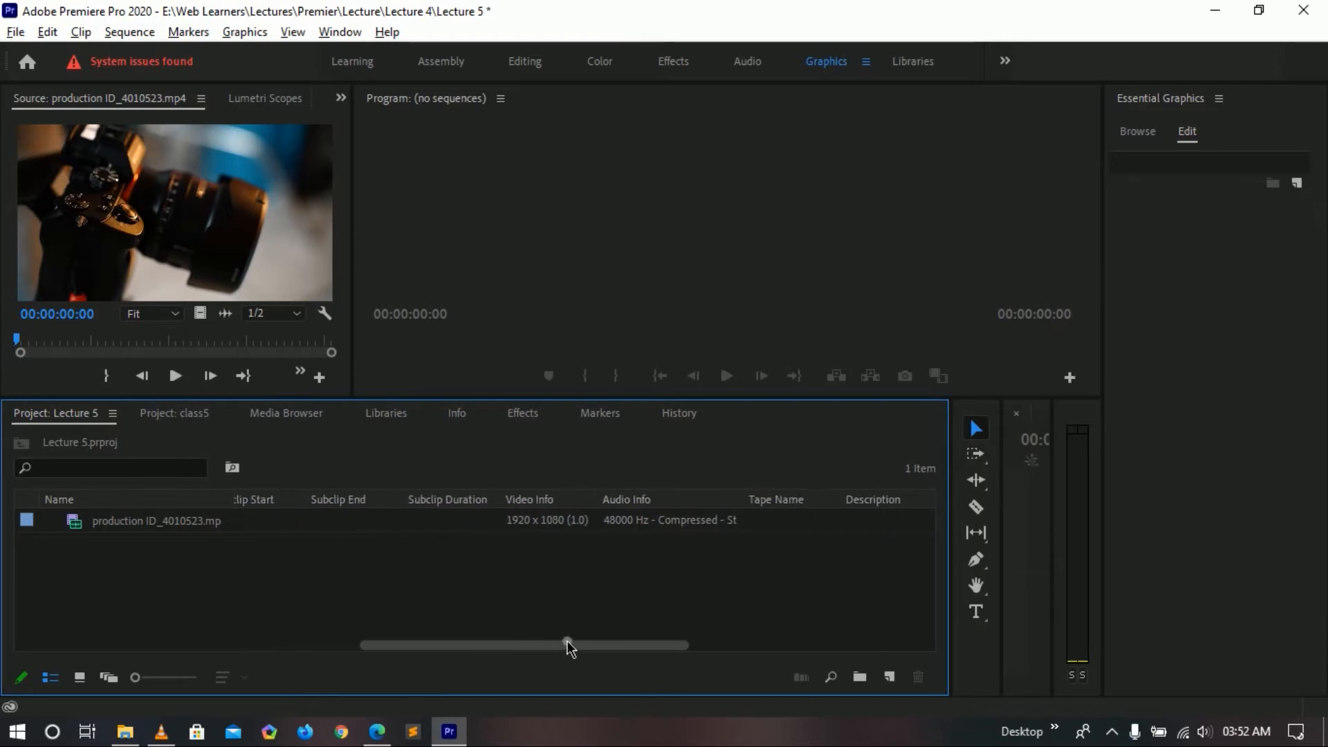
Widen the Video Info column and examine the clip's frame size entry
drag(605, 504, 690, 505)
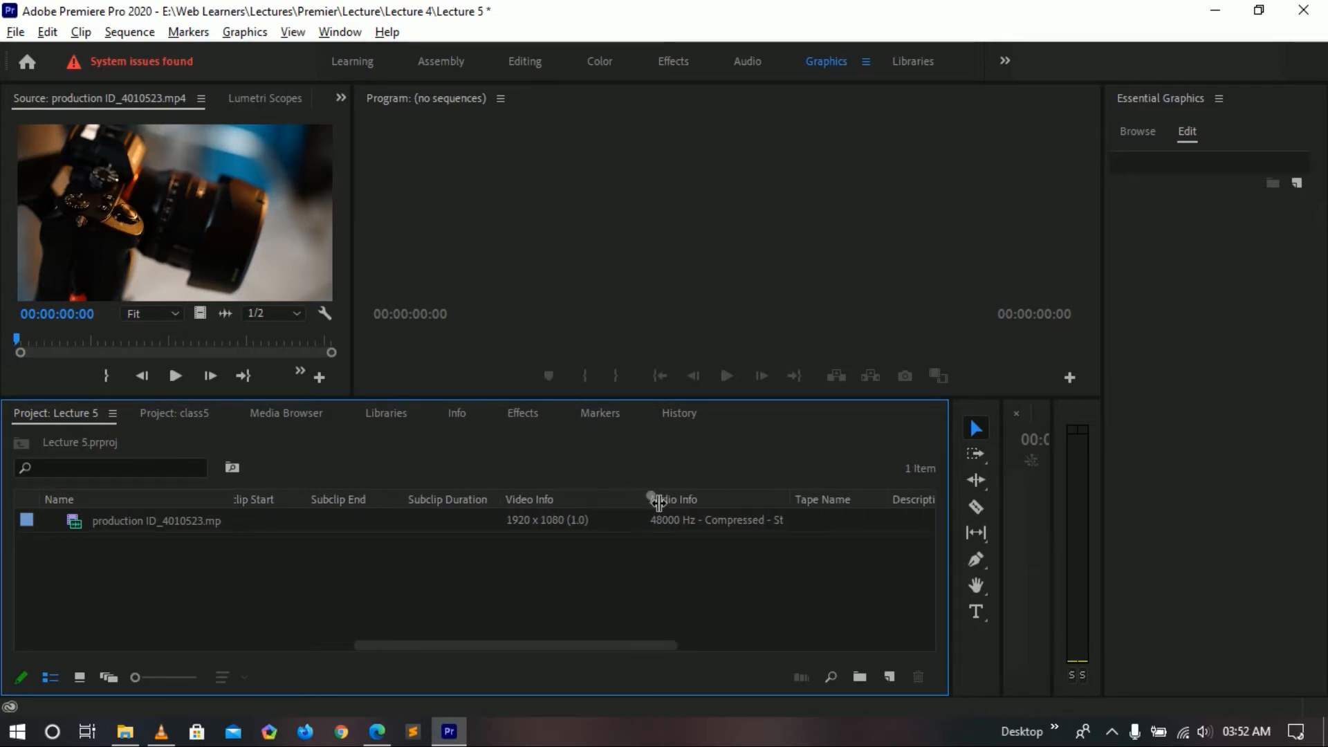
click(554, 529)
double_click(551, 525)
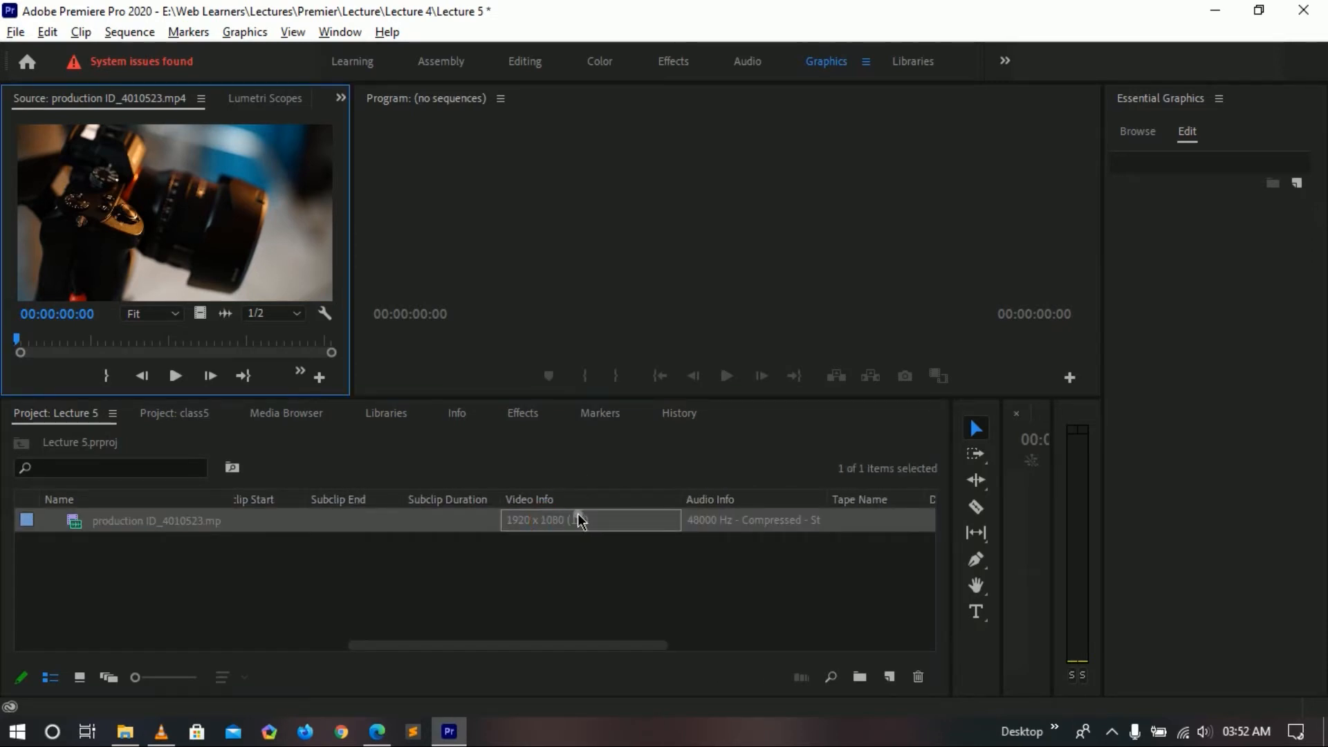
click(499, 476)
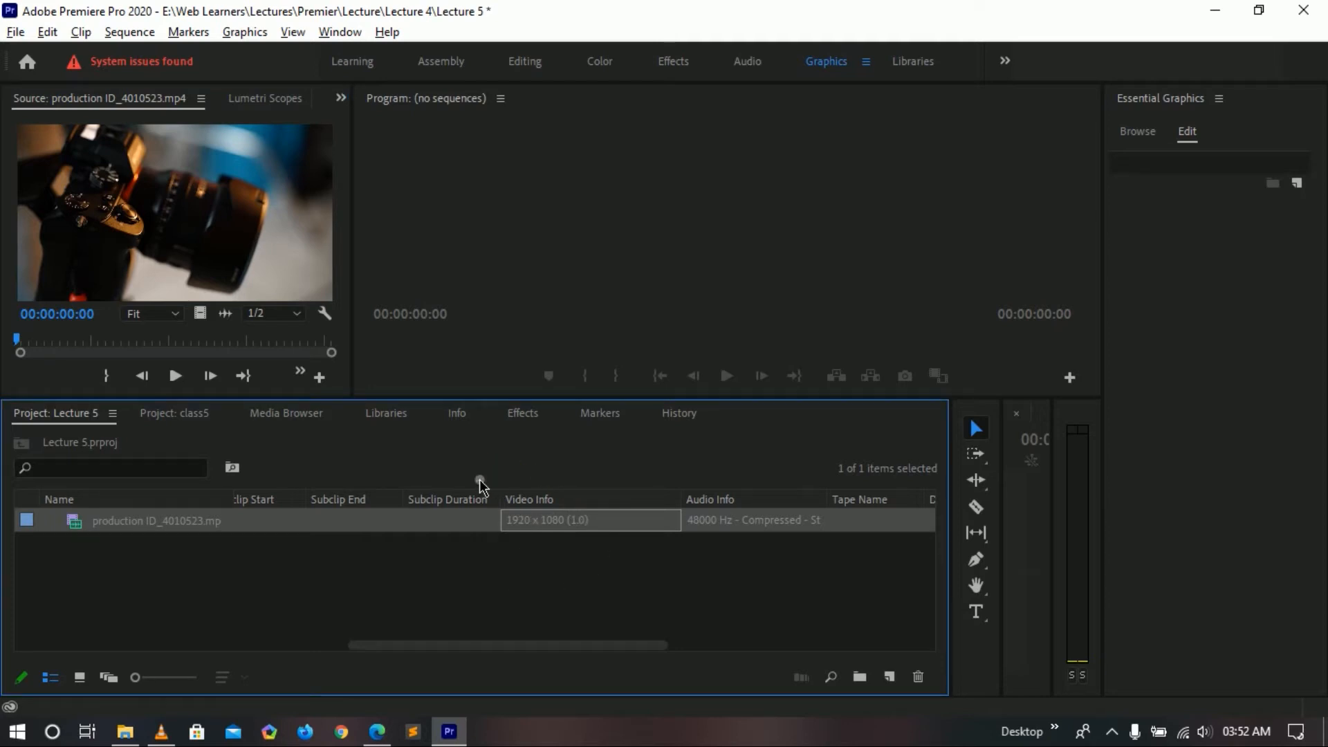
double_click(585, 527)
click(572, 535)
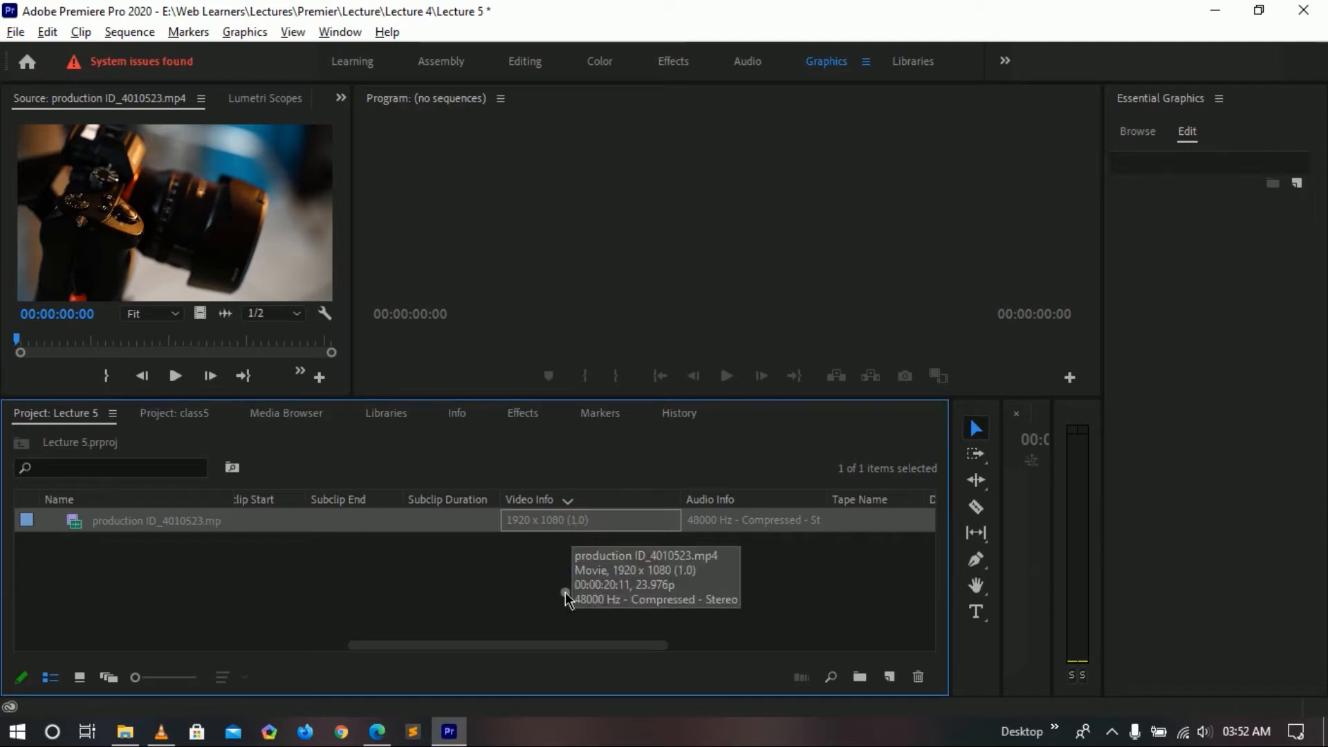
Widen the Audio Info column to fit its full entry and look over the remaining metadata columns
drag(827, 501, 901, 510)
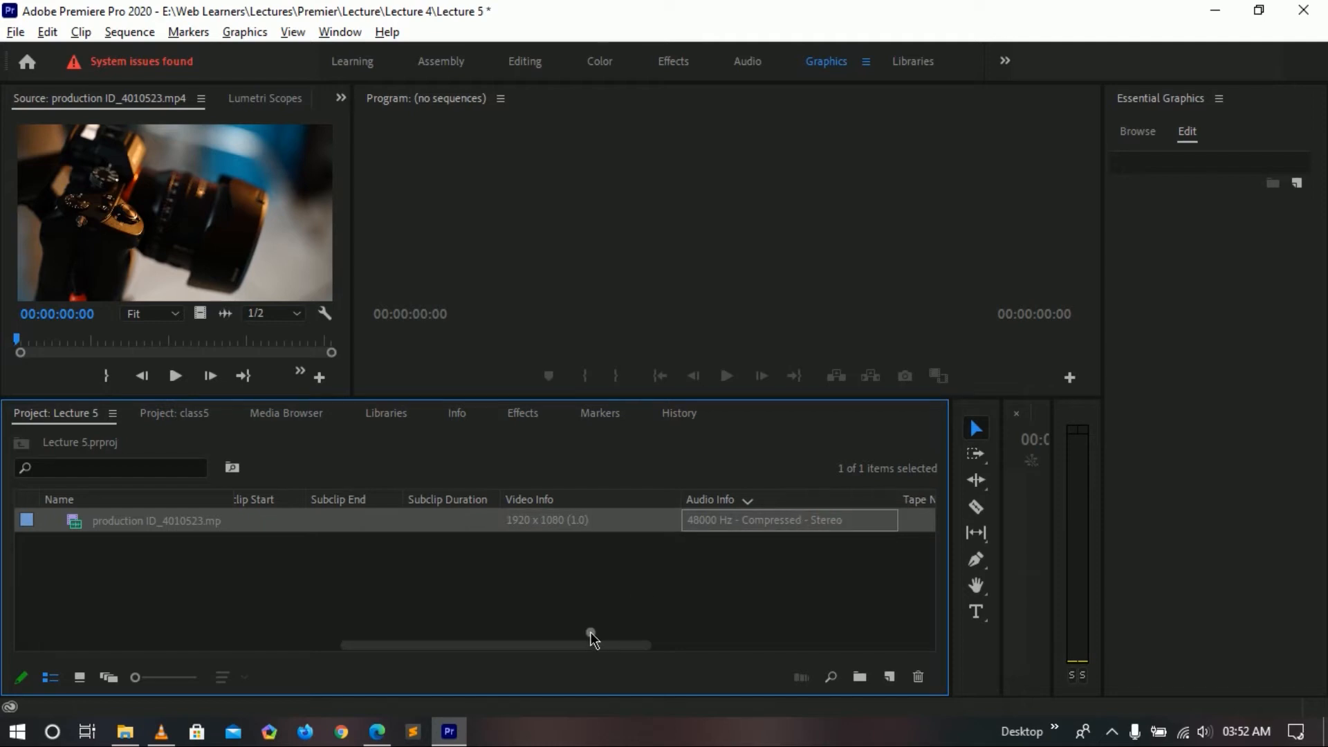
drag(586, 650, 676, 652)
drag(581, 643, 92, 637)
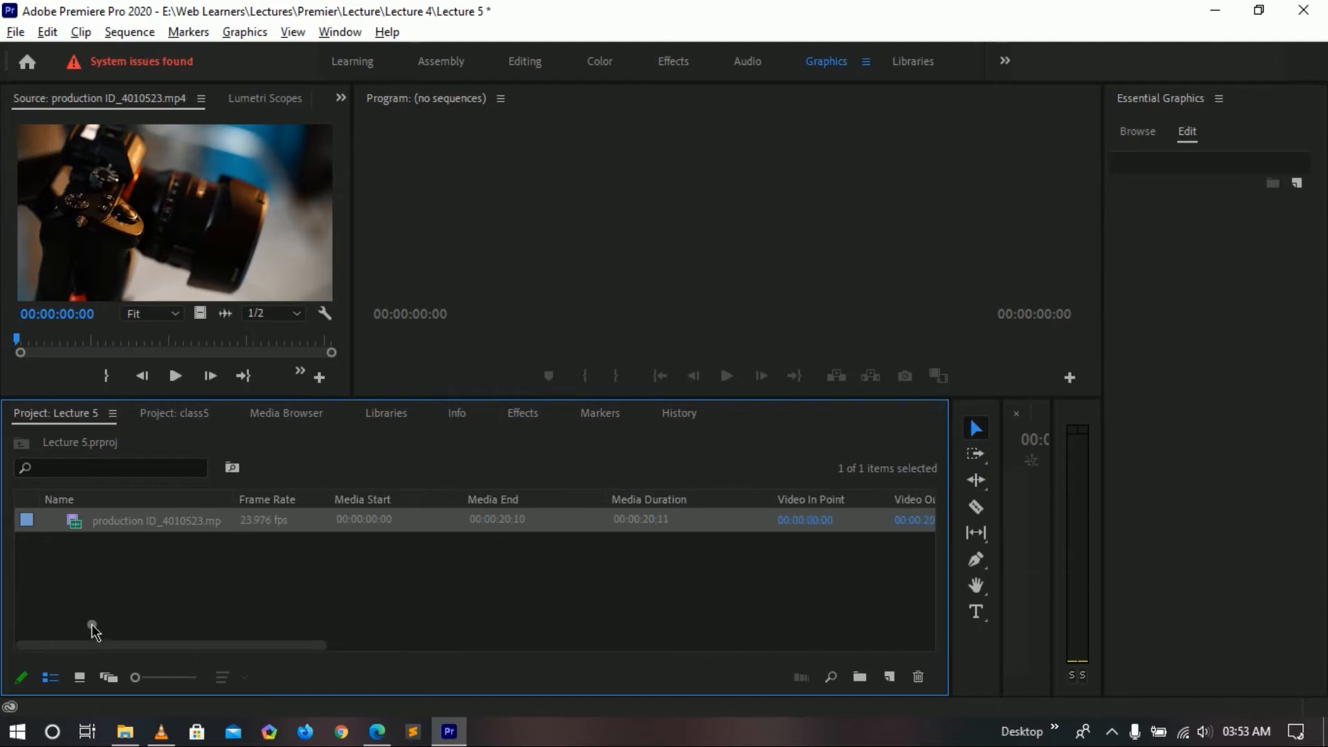
Narrow the Project panel so that only the Name, Frame Rate and Media Start columns show
click(136, 575)
drag(951, 532, 424, 527)
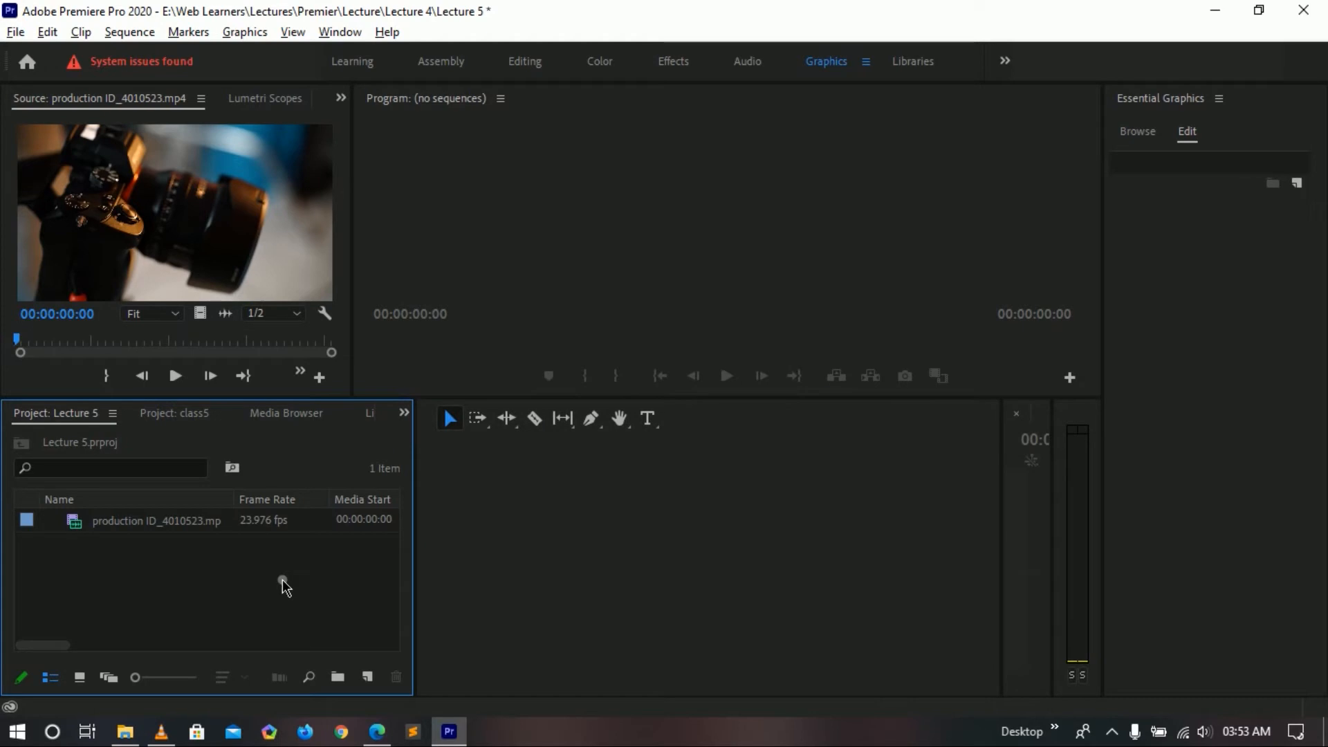
click(243, 569)
click(204, 575)
Switch to File Explorer, select all items on New Volume (E:) and clear the selection
click(125, 731)
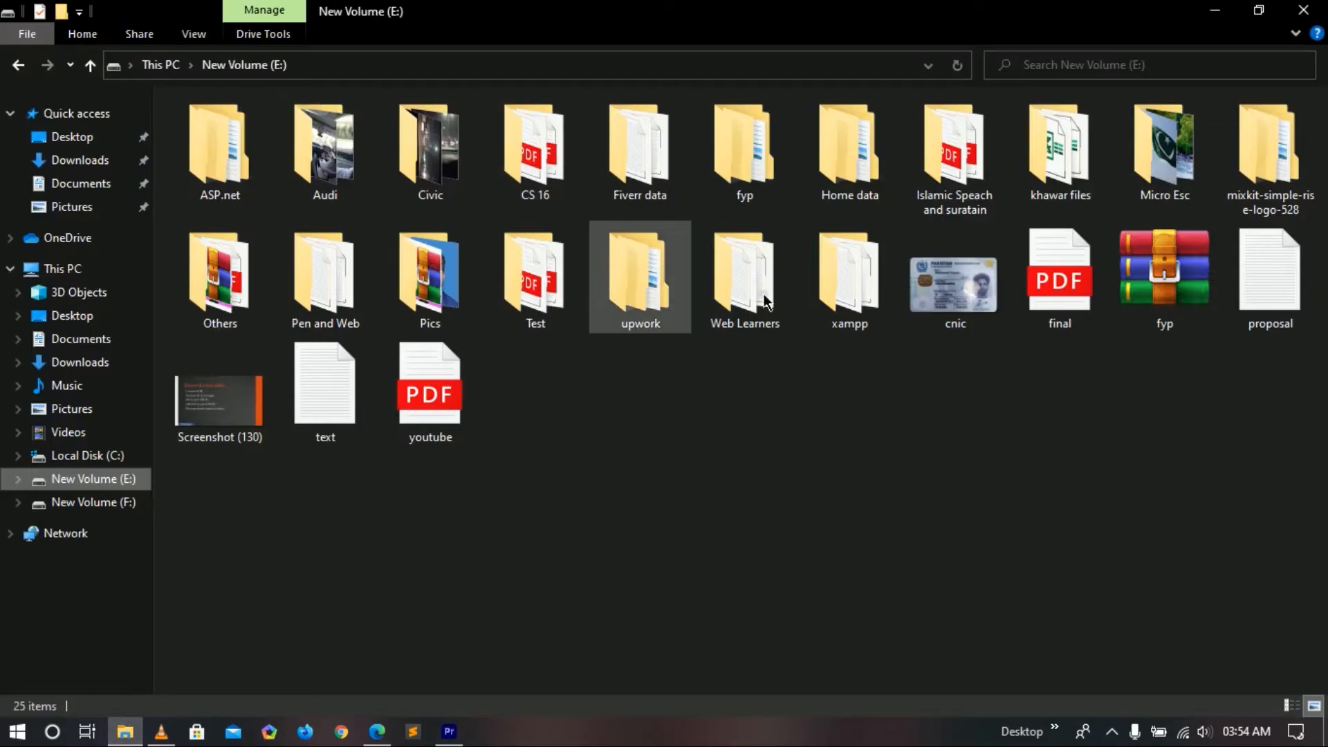
drag(1324, 483, 201, 162)
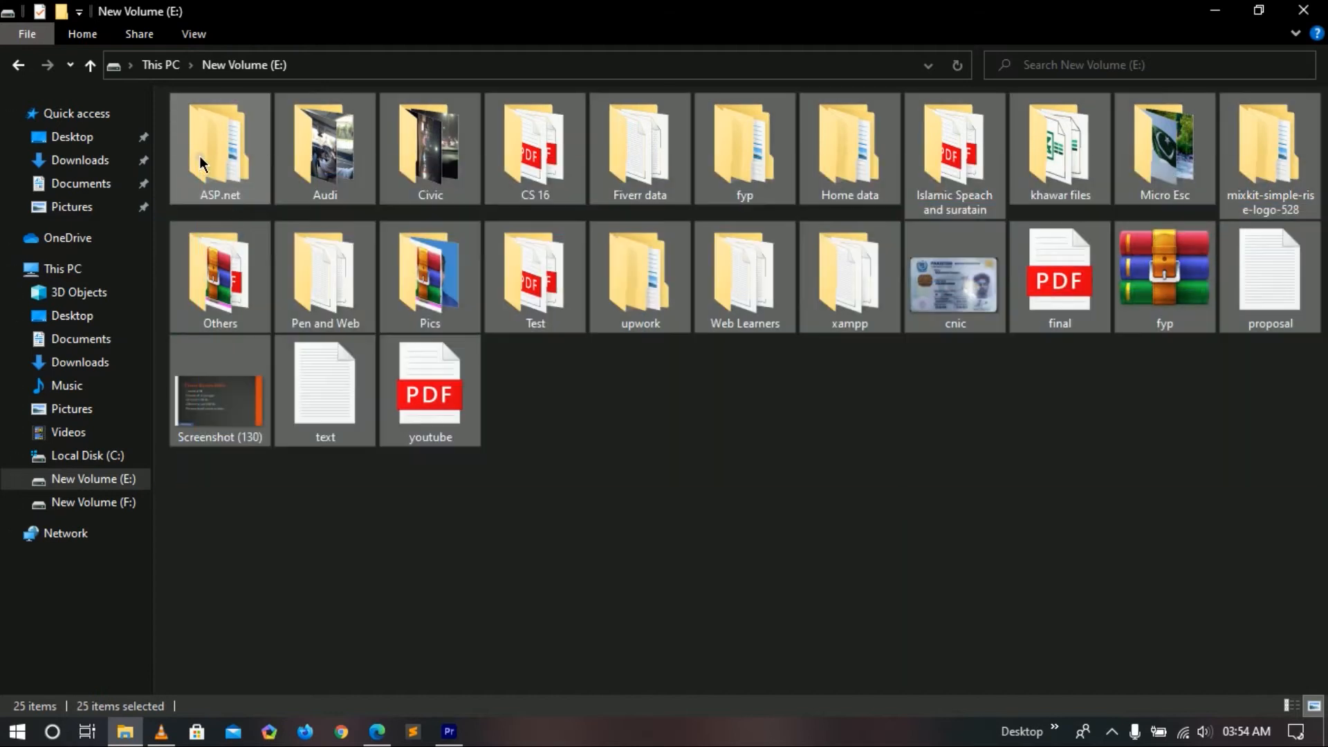
click(499, 529)
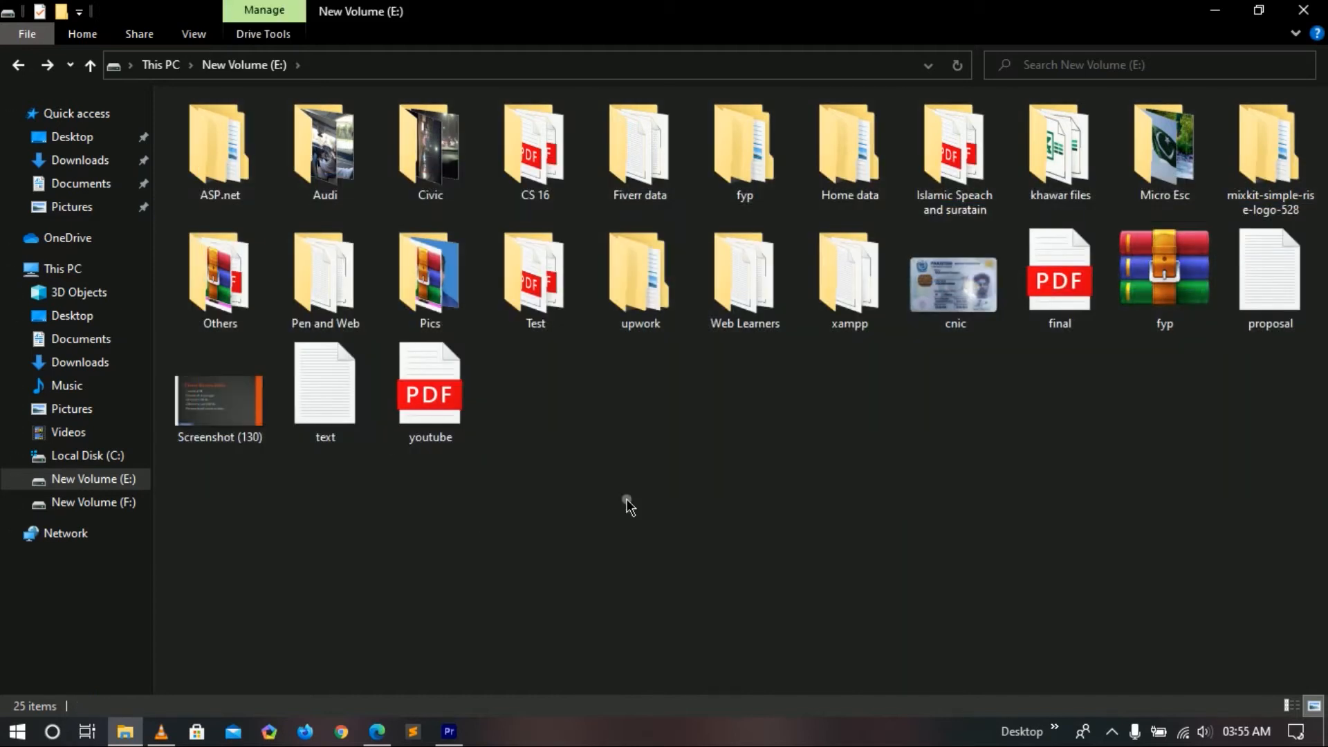
Open the PHP folder inside CS 16 and look through its folders and files
double_click(528, 176)
double_click(1161, 119)
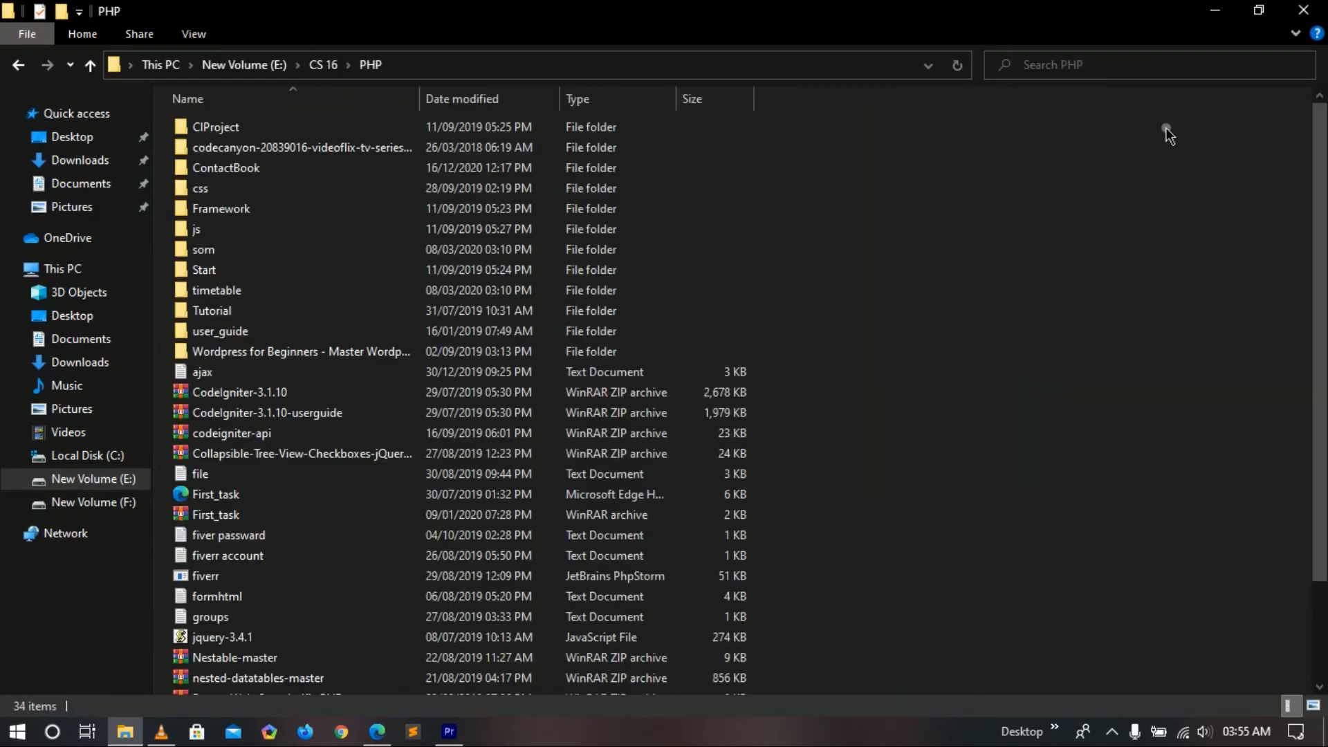
scroll(523, 379, down, 2)
scroll(523, 379, up, 2)
scroll(523, 379, down, 3)
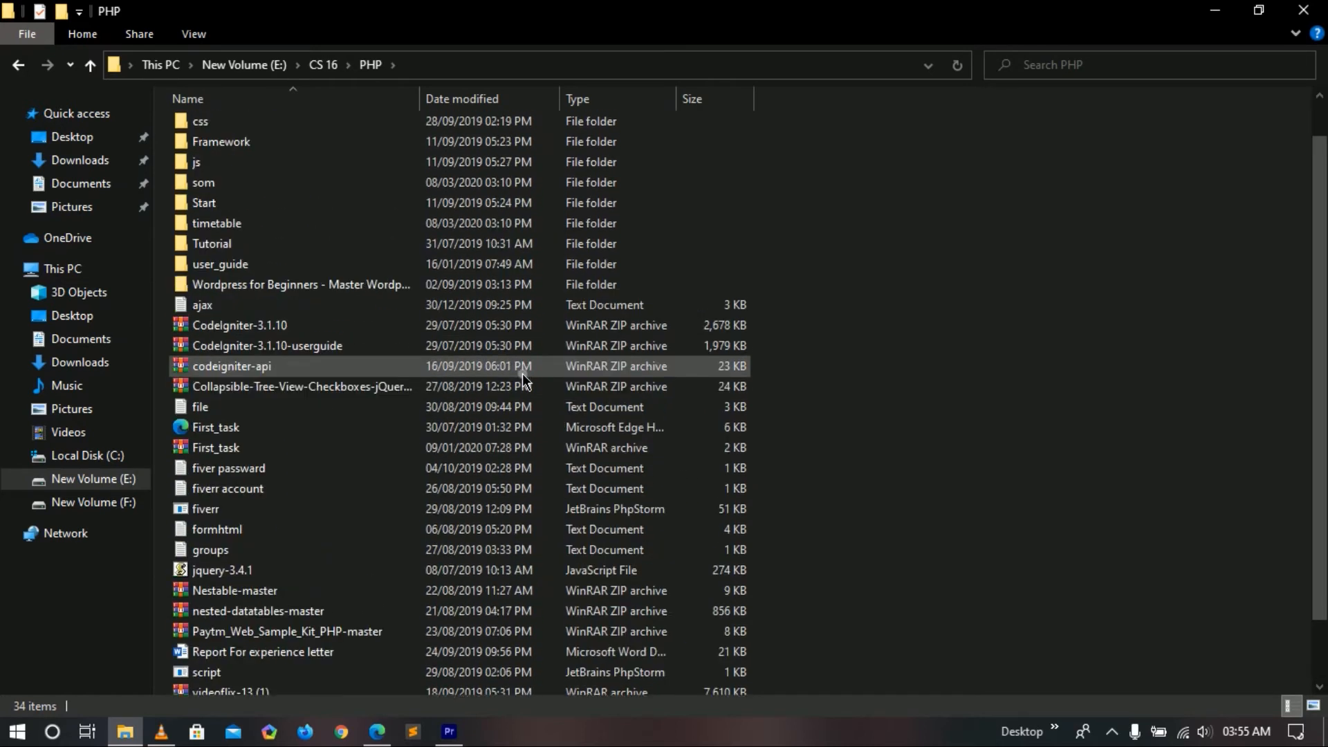
scroll(454, 454, up, 3)
Go back to New Volume (E:) and browse through other nested folders to examine how files are organised
key(alt+Left)
key(alt+Left)
key(Return)
key(Down)
key(Right)
key(Right)
key(Right)
key(Right)
key(Return)
key(Down)
key(Return)
key(Down)
key(Return)
Switch to Premiere Pro and create a new bin named "videos" in the Lecture 5 project
click(446, 729)
click(282, 567)
right_click(172, 579)
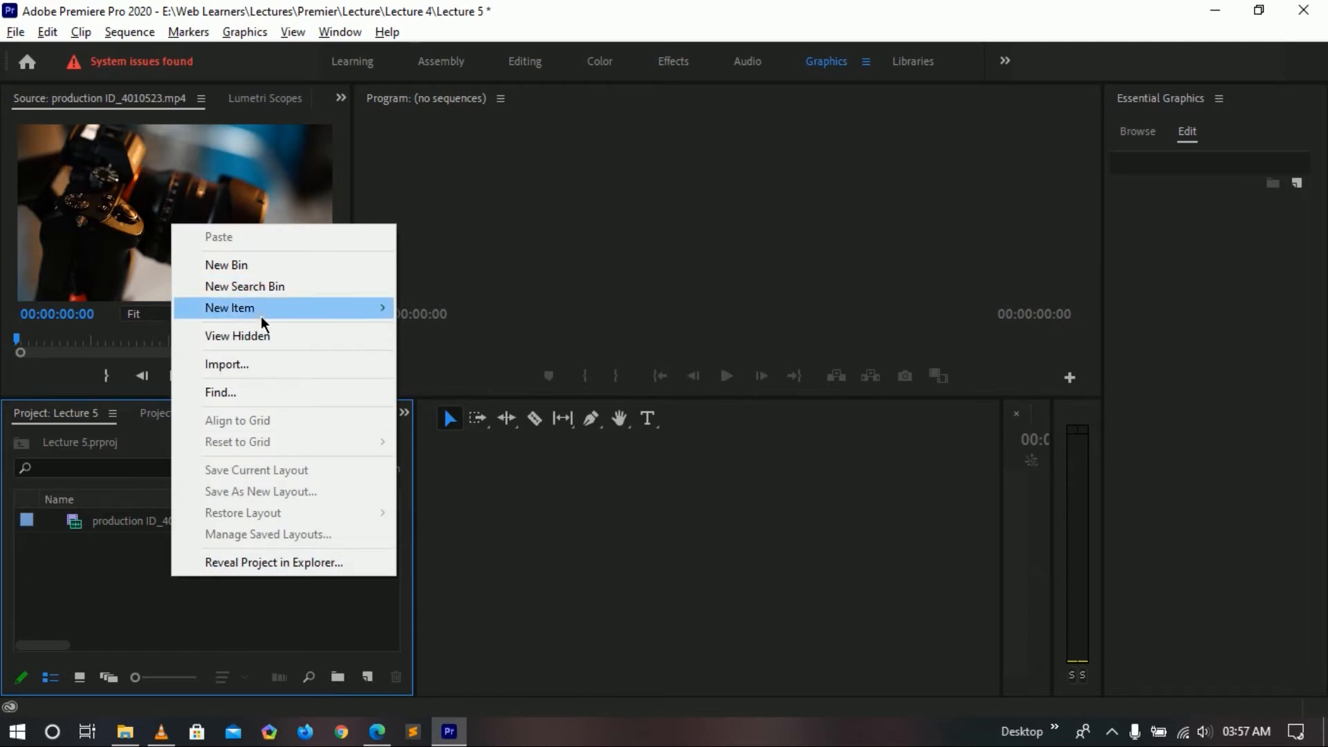
click(255, 267)
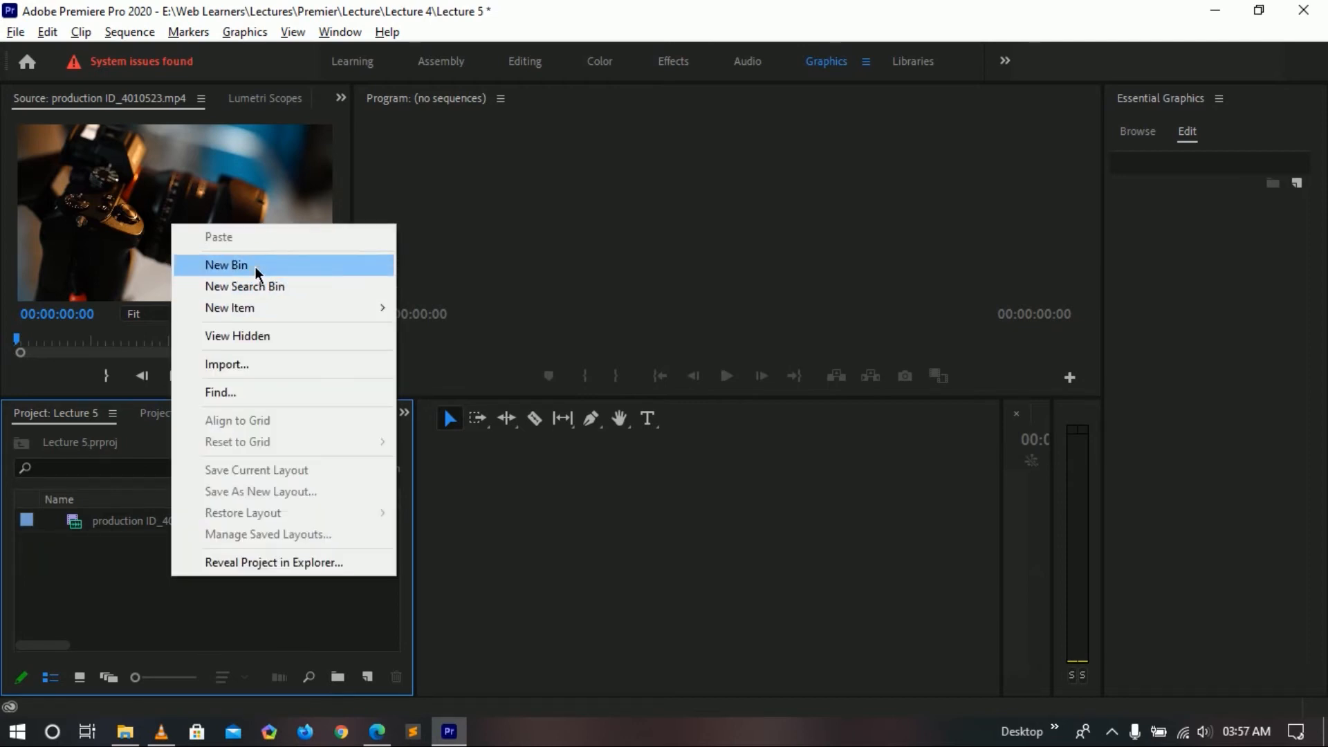
click(254, 268)
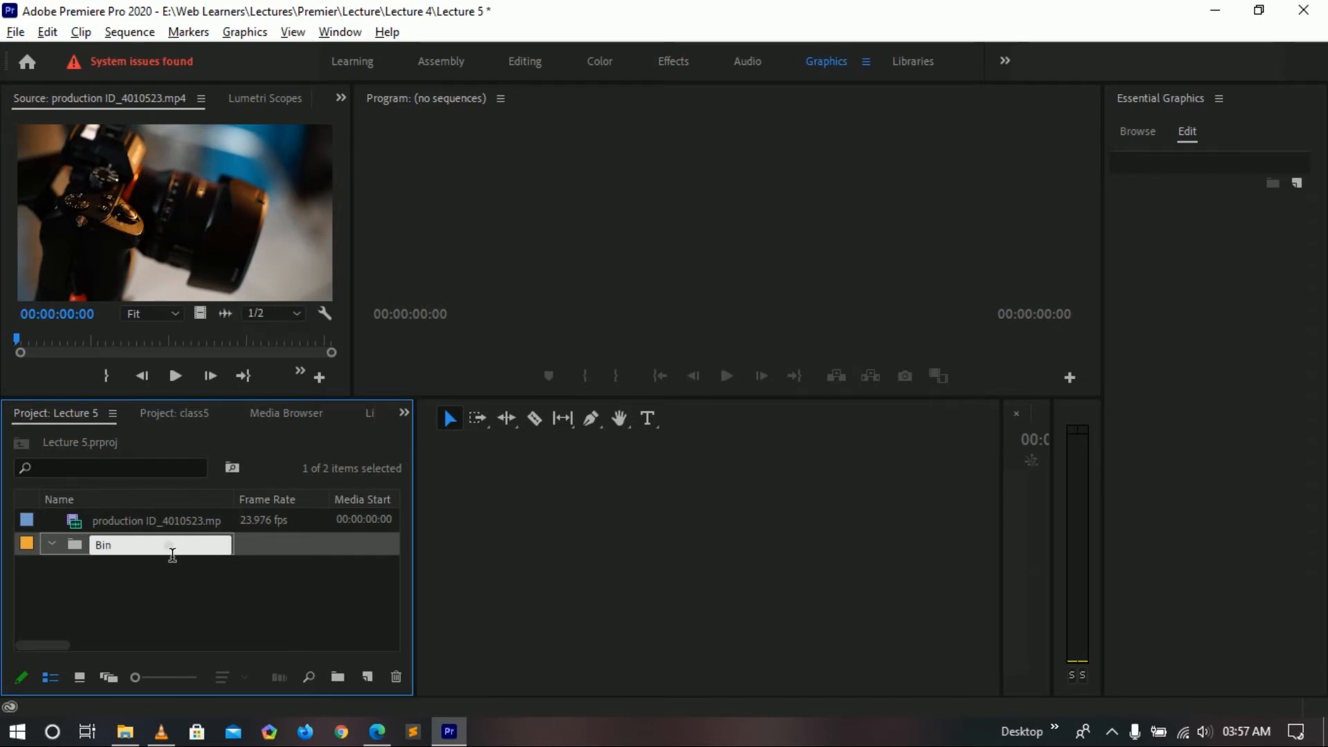
click(131, 553)
drag(131, 552, 108, 553)
text(videos)
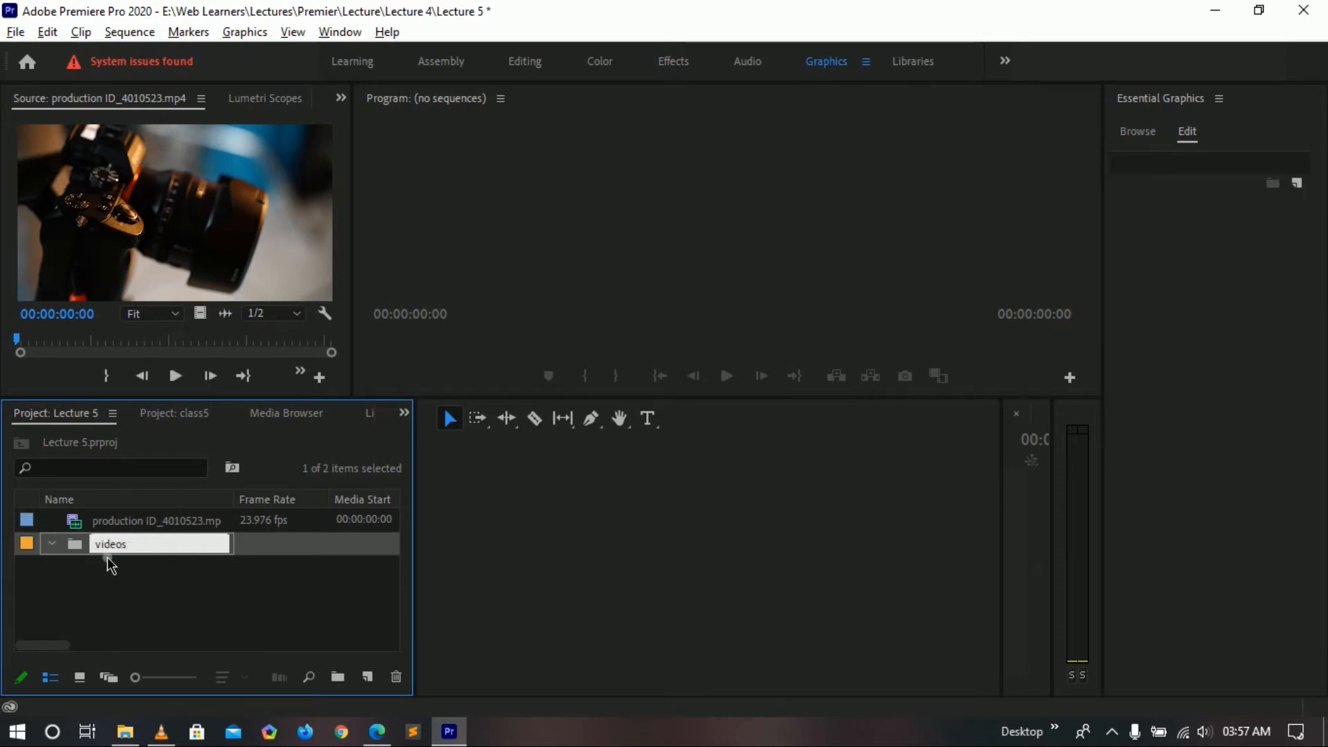
Move the production ID_4010523.mp4 clip into the videos bin
click(81, 524)
drag(130, 533, 116, 553)
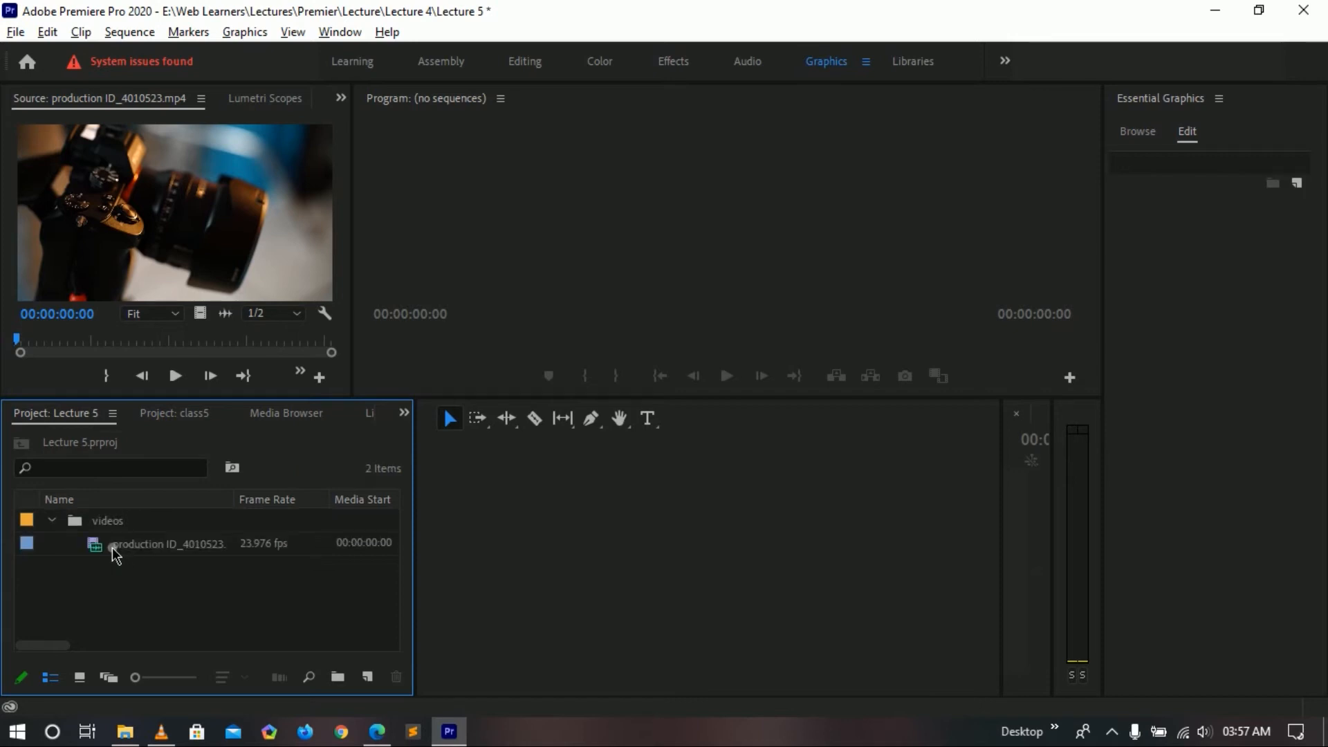
click(94, 527)
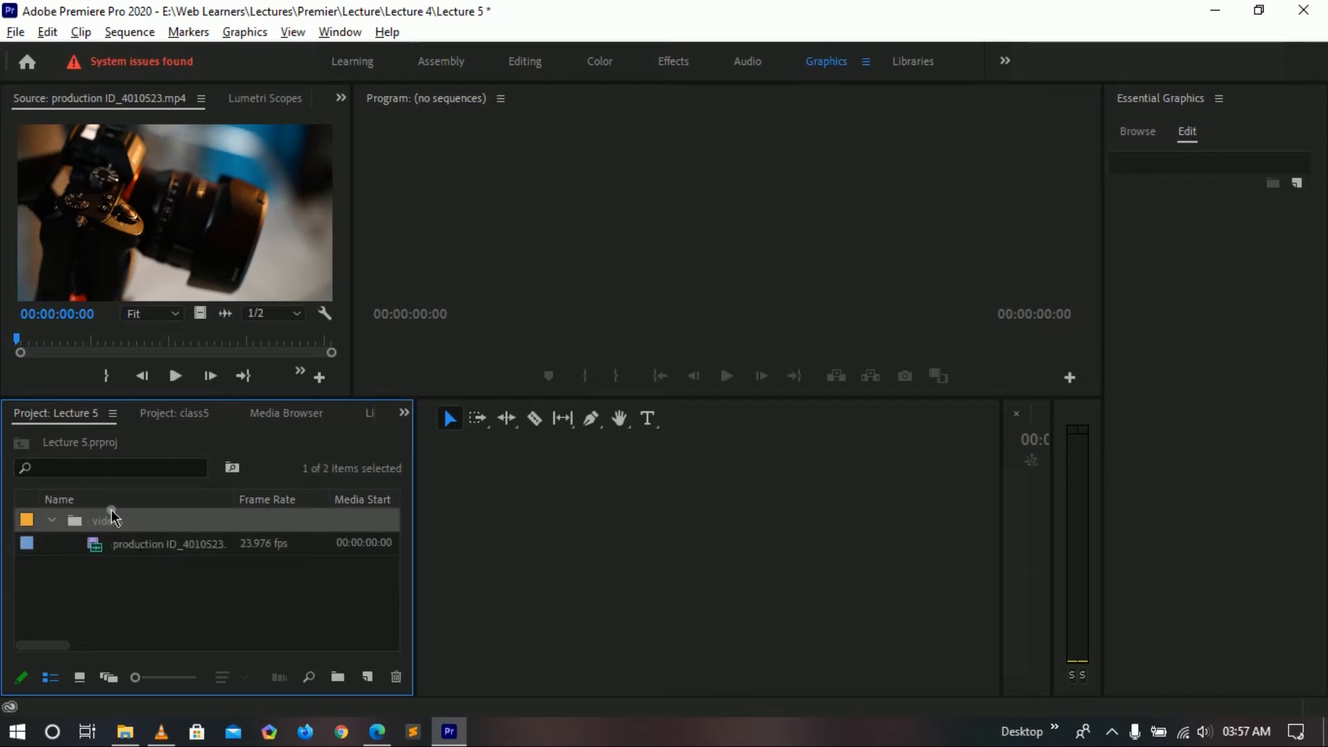
Import the mixkit behind-the-scenes, spinning-vintage and backstage-of-filming videos from Downloads and select the clips in the videos bin
click(104, 579)
double_click(142, 572)
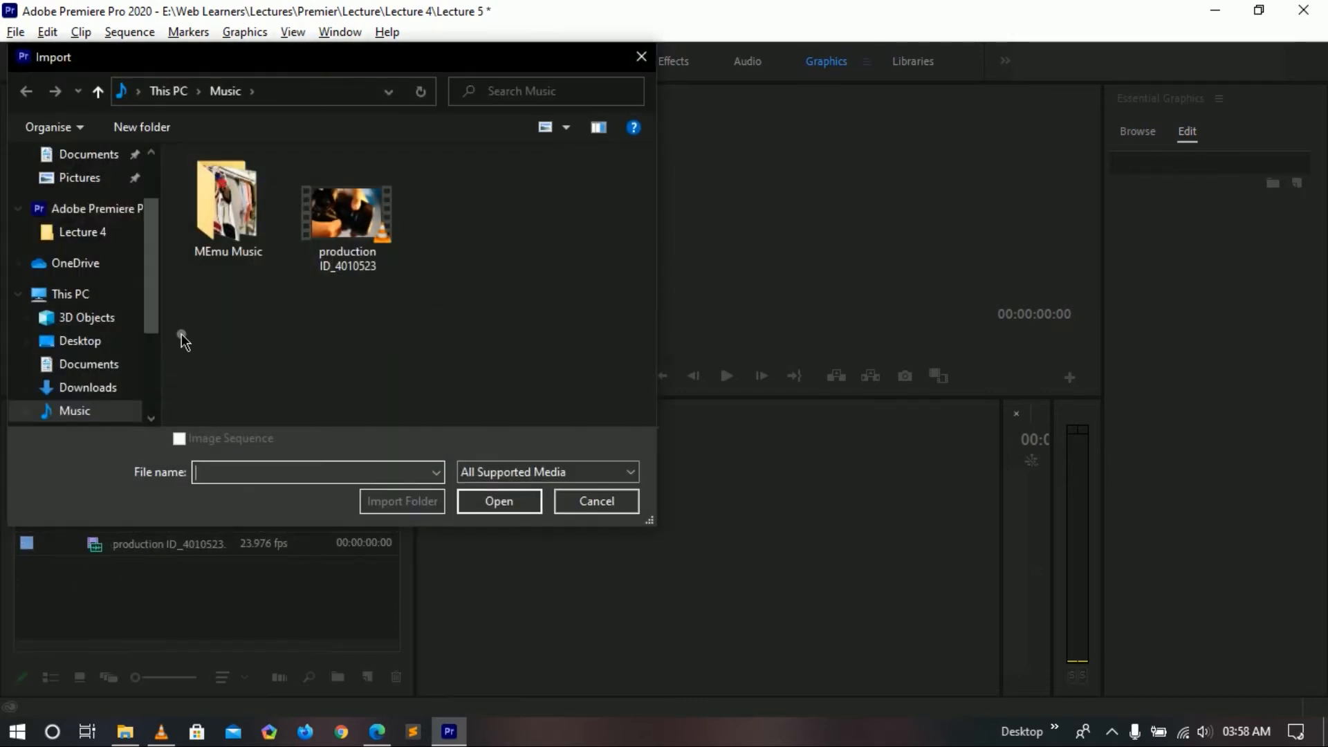
click(86, 387)
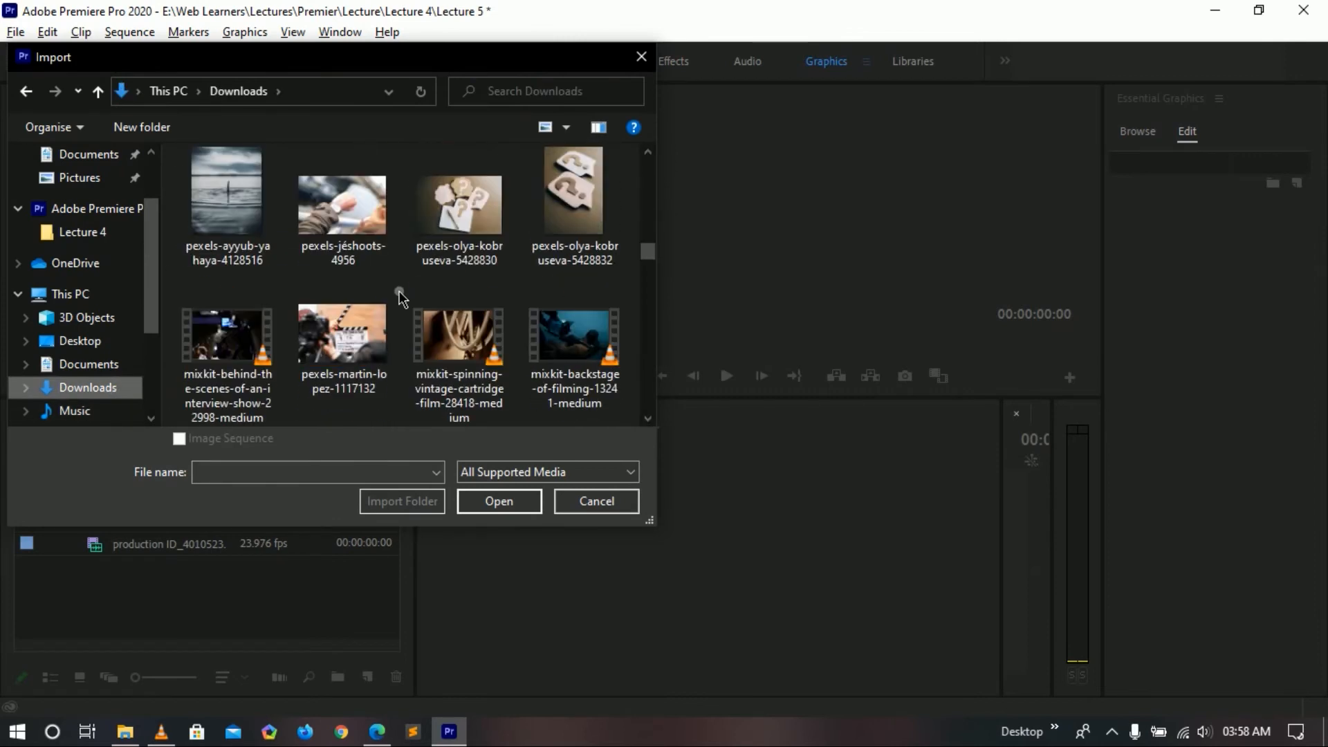
click(237, 377)
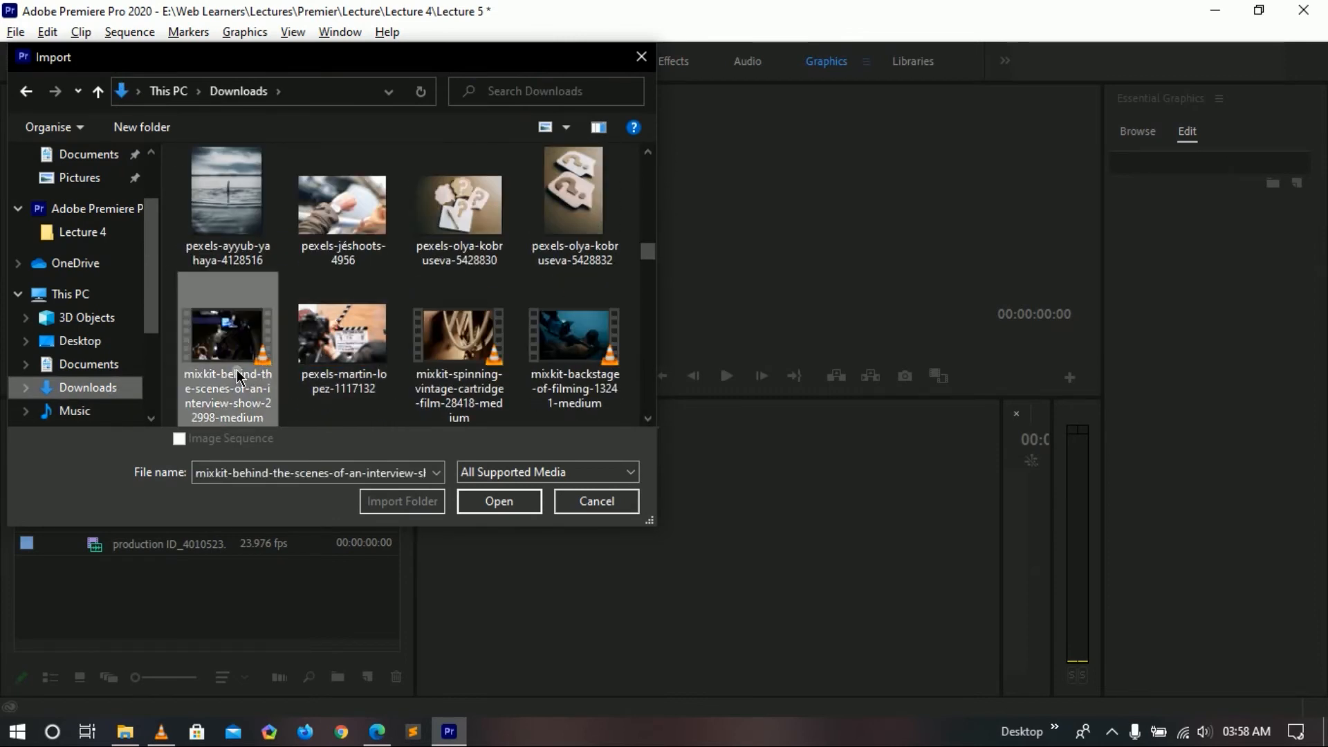
ctrl+click(448, 372)
ctrl+click(568, 376)
click(492, 501)
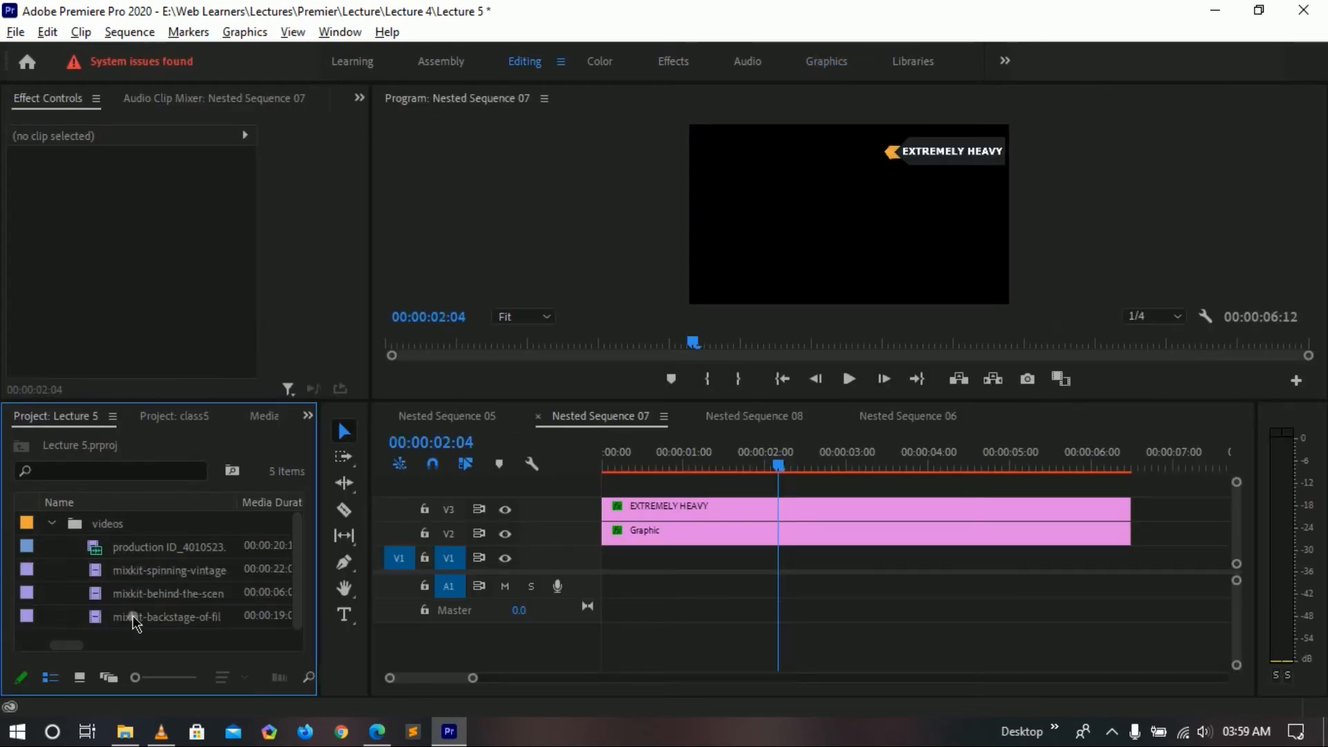
drag(148, 633, 139, 556)
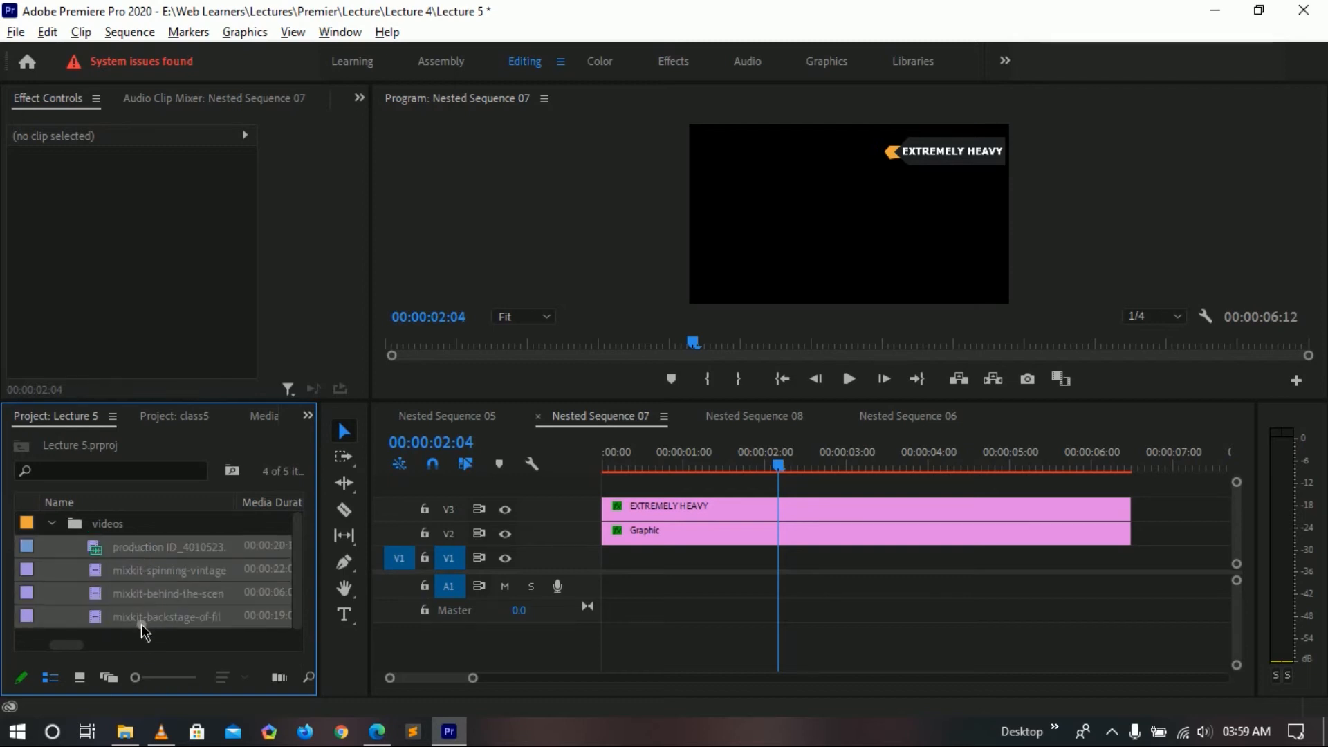
drag(143, 648, 130, 581)
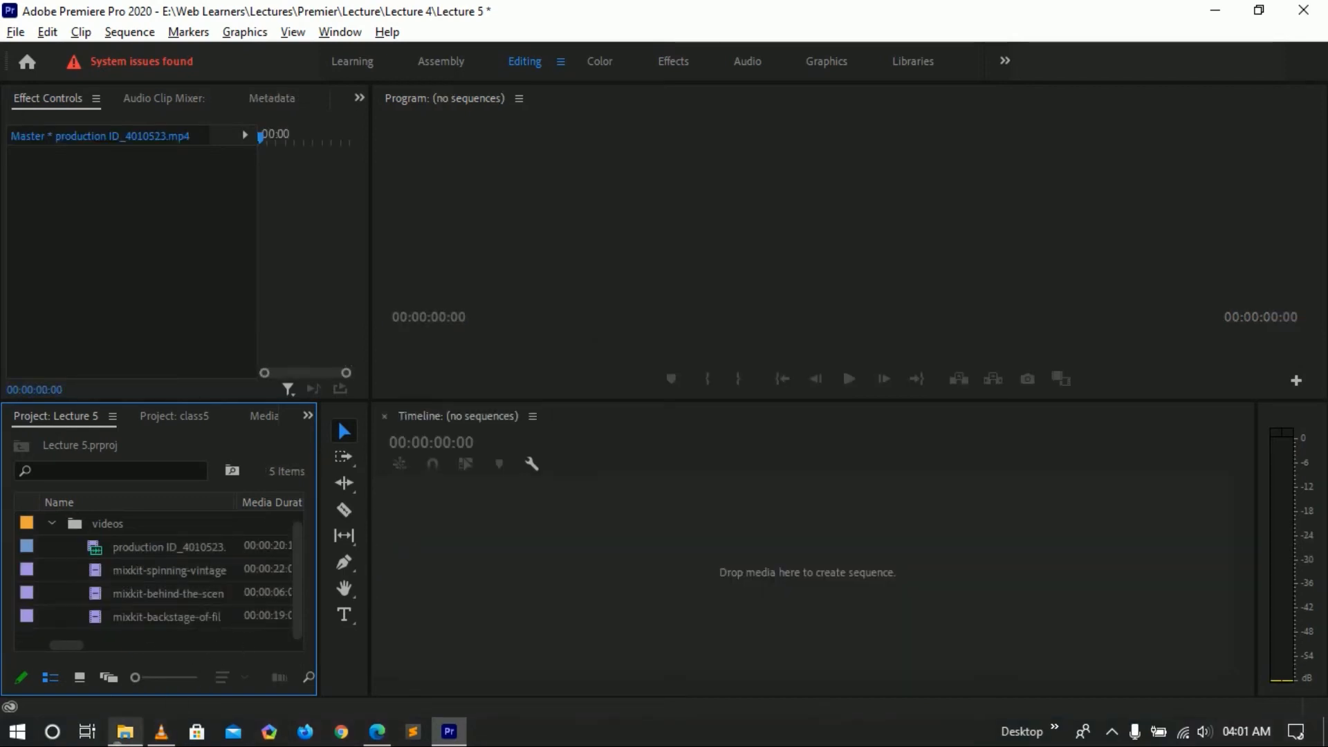
Switch to File Explorer, check the contents of the images folder in Music, and import that folder into the videos bin in Premiere Pro
click(125, 731)
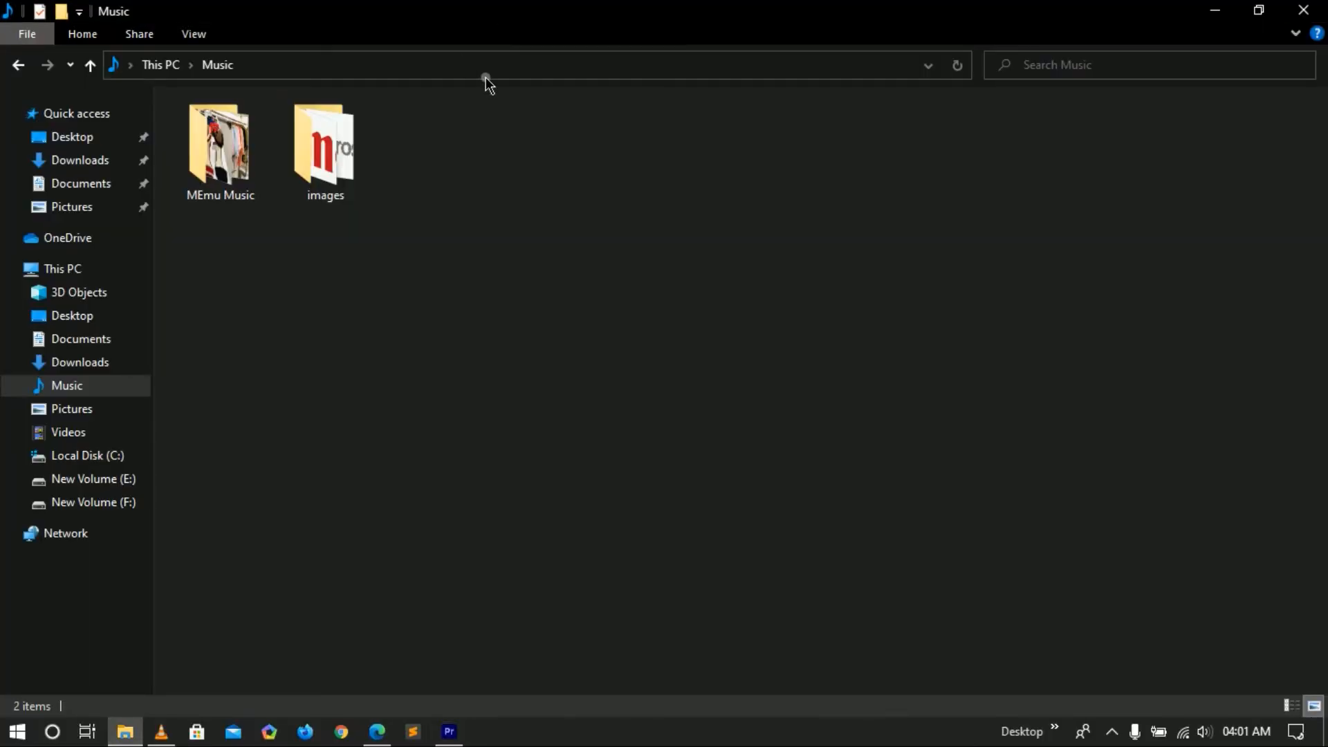
double_click(323, 149)
drag(1103, 378, 278, 204)
click(379, 375)
key(alt+Left)
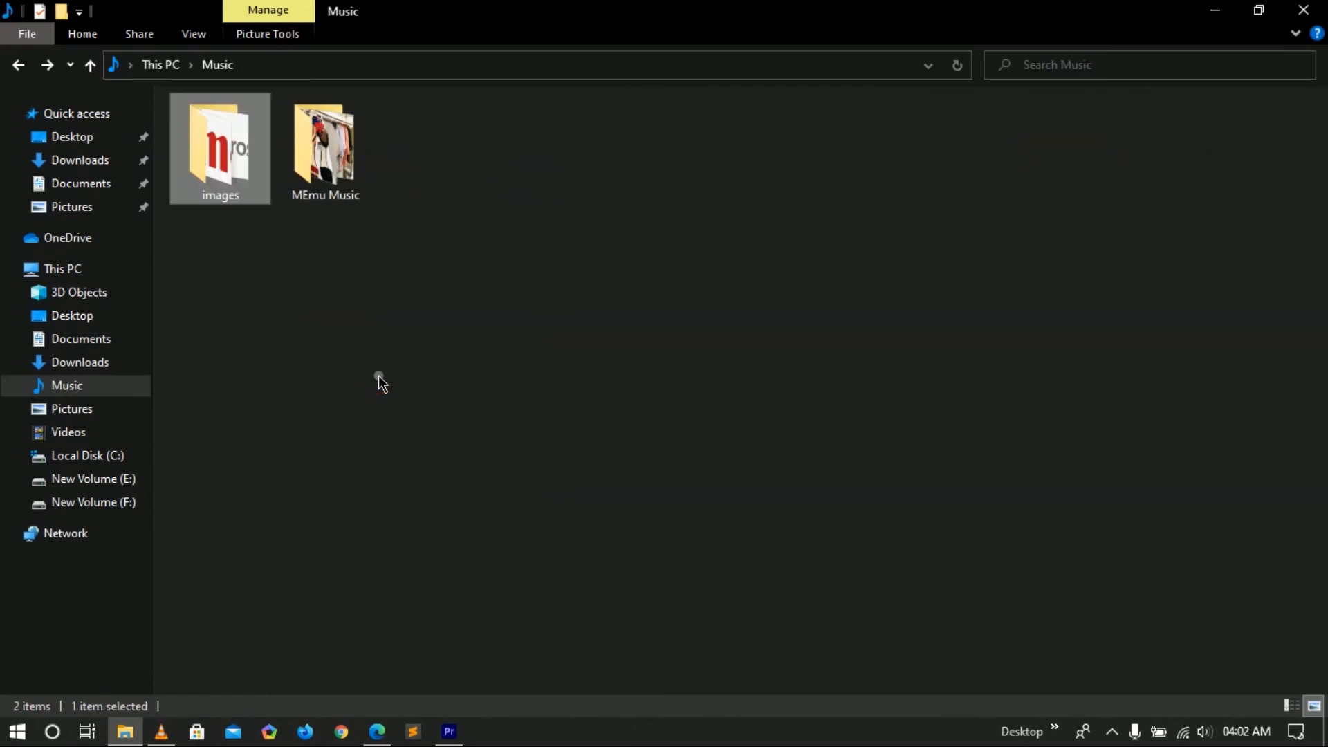
drag(222, 143, 177, 628)
key(Return)
Look through the imported logo images listed in the images bin
click(76, 616)
scroll(76, 616, down, 5)
click(142, 572)
click(161, 551)
click(186, 632)
click(193, 619)
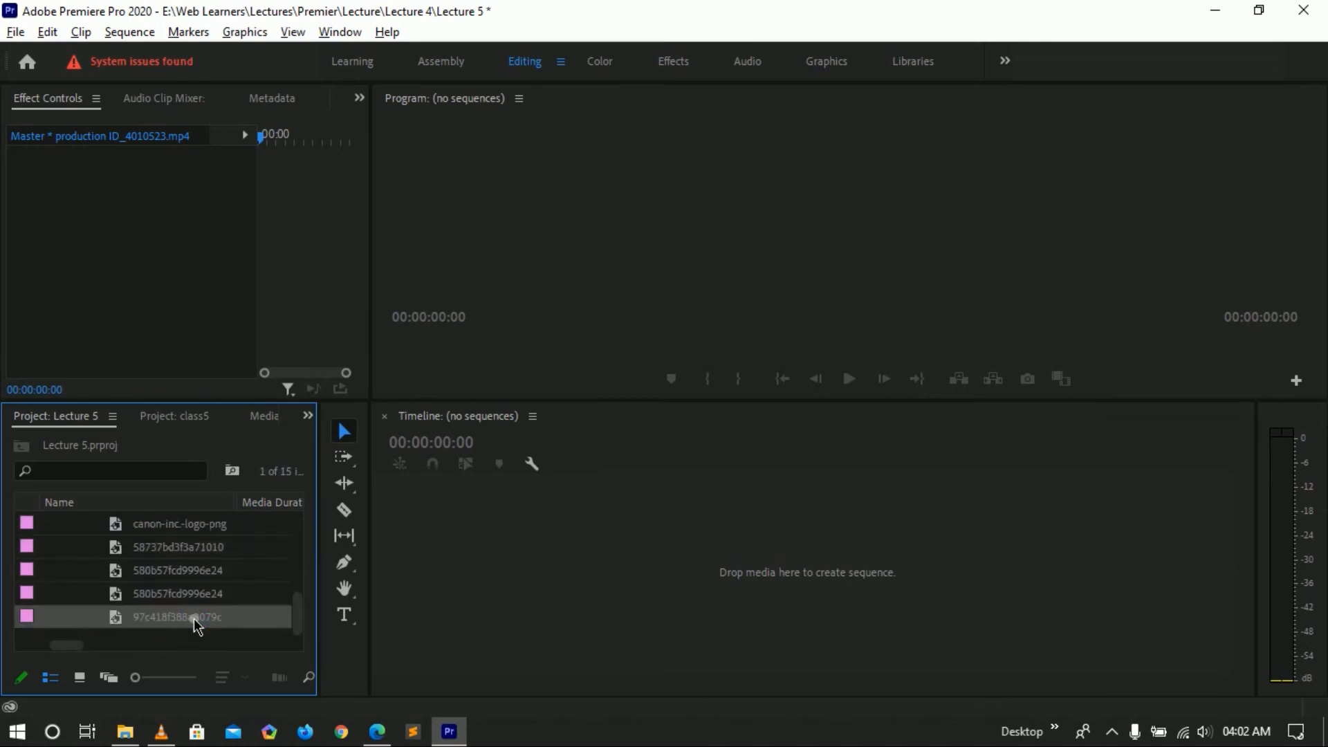
Enlarge the Project panel, switch it to Icon View, and open the videos bin and its nested images bin
drag(326, 415, 346, 134)
click(110, 678)
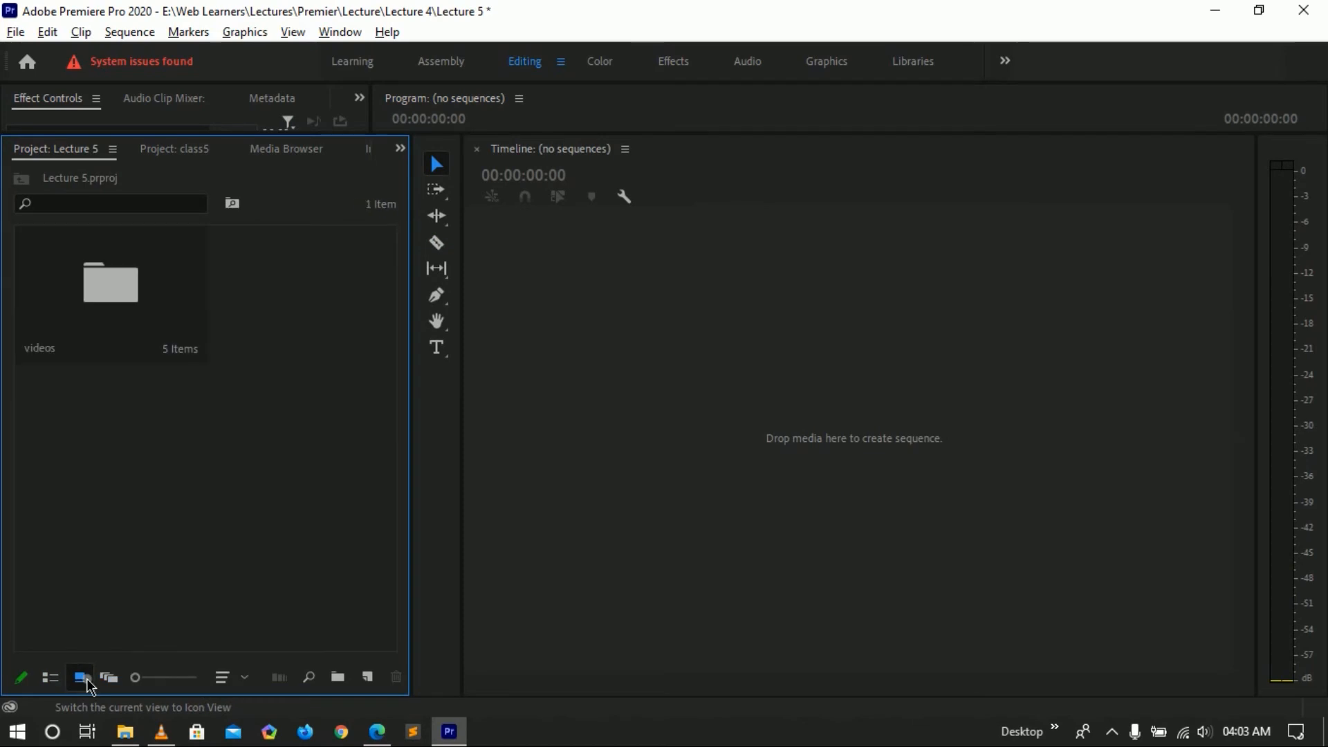
click(79, 677)
click(83, 299)
double_click(82, 300)
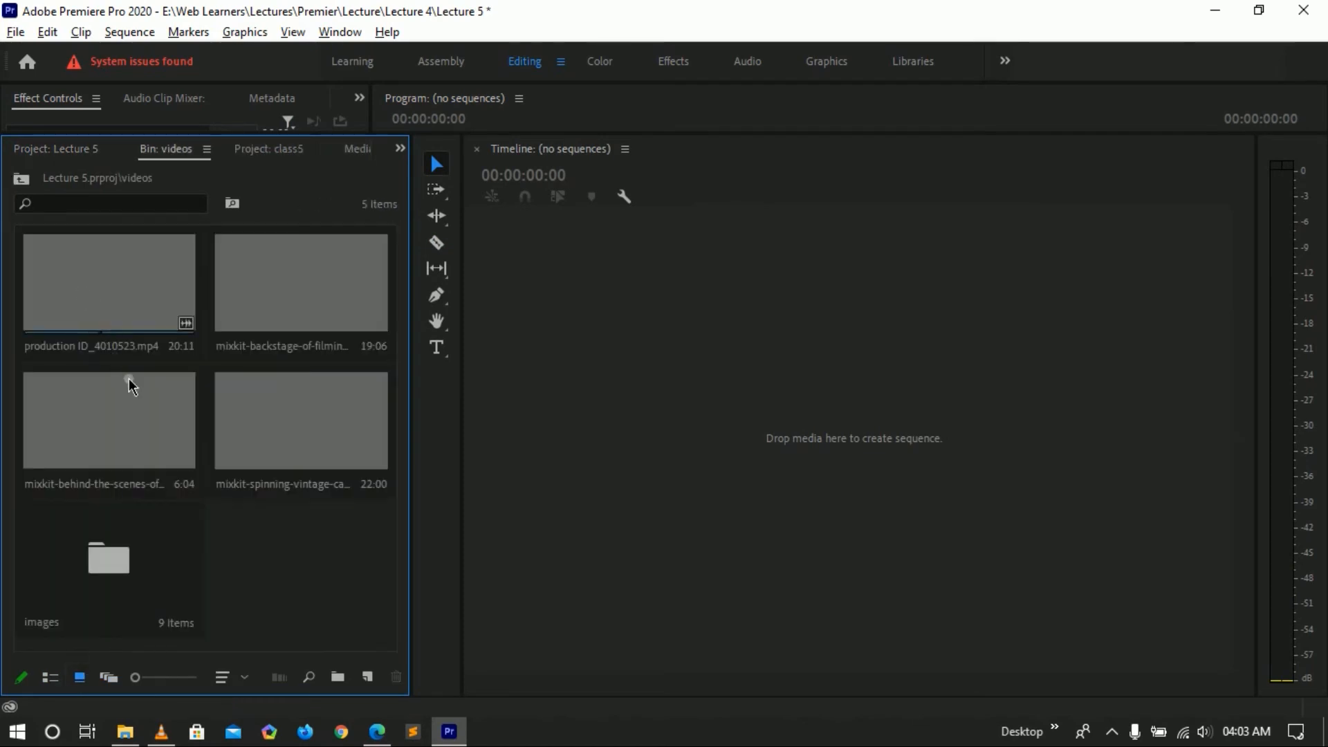
double_click(121, 585)
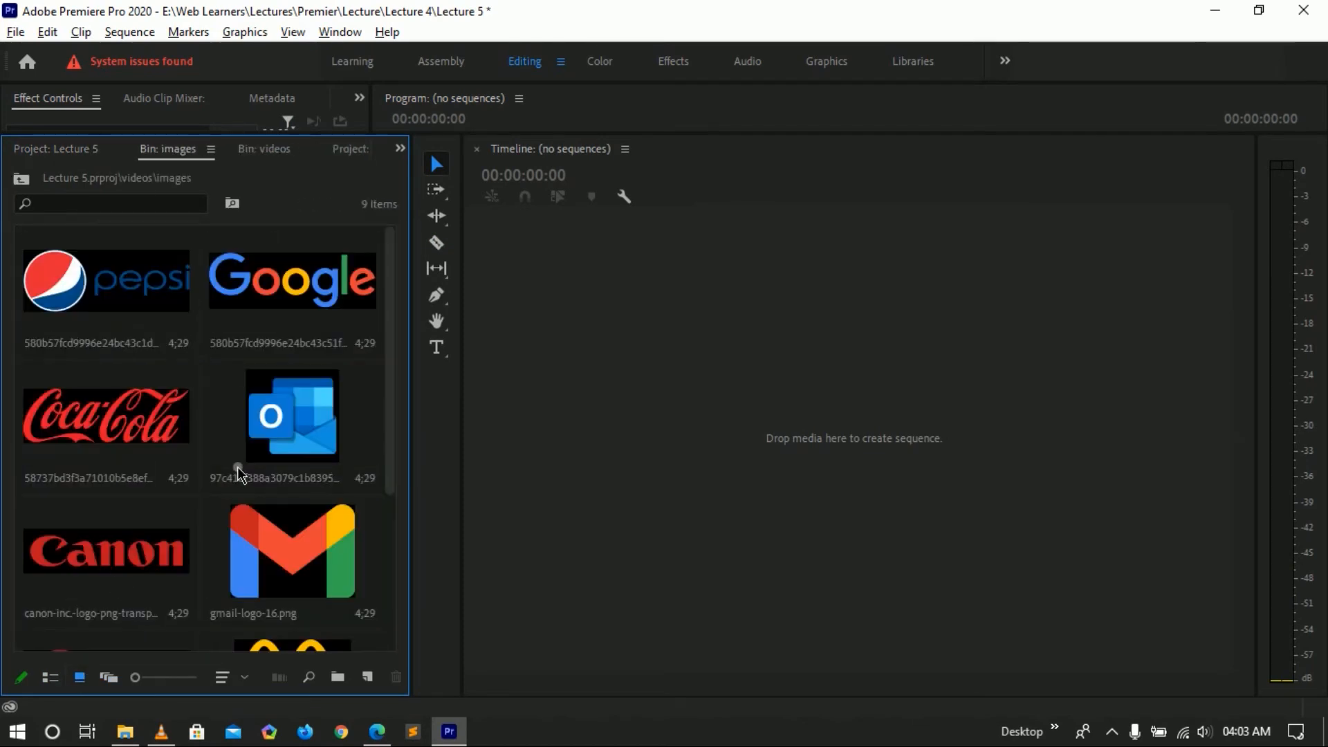
Return to the Lecture 5 project root and rename the videos bin as "basdjkasd"
click(55, 150)
click(48, 348)
drag(49, 350, 1, 354)
text(basdjkasd)
key(Return)
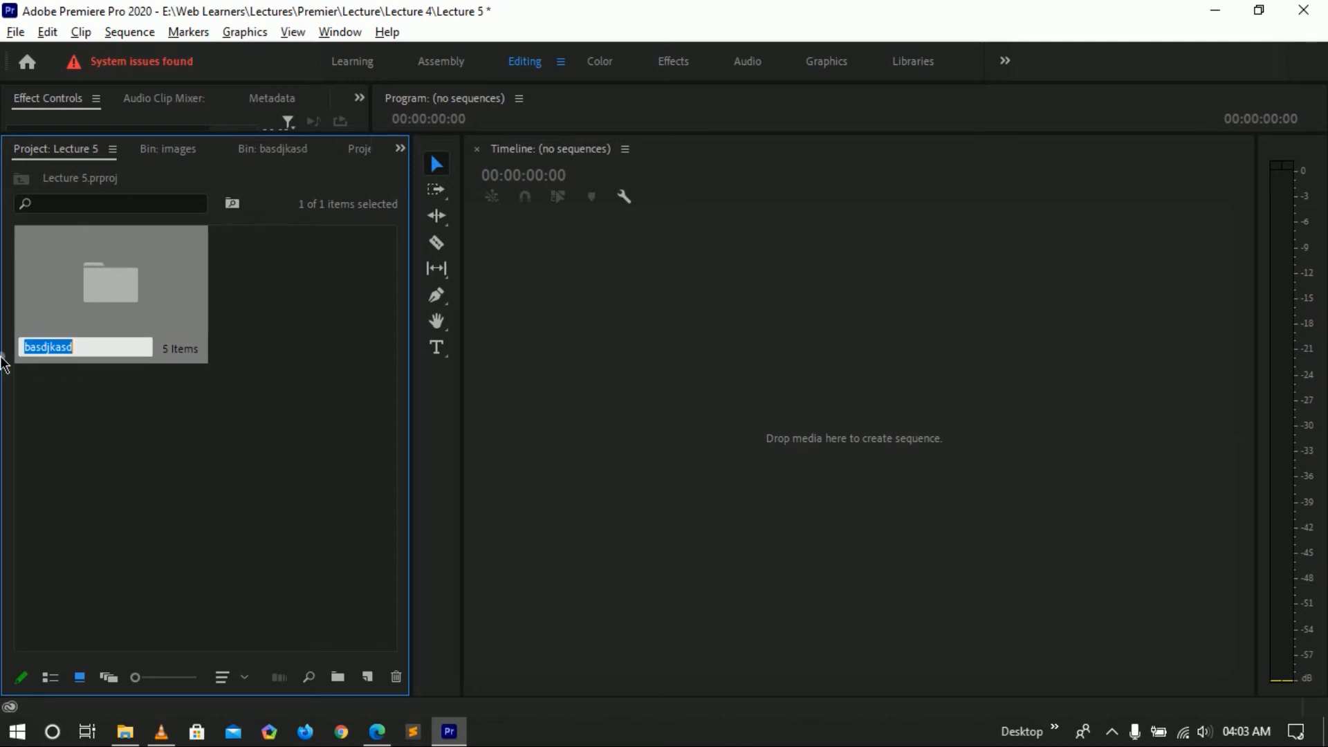
click(97, 407)
click(82, 317)
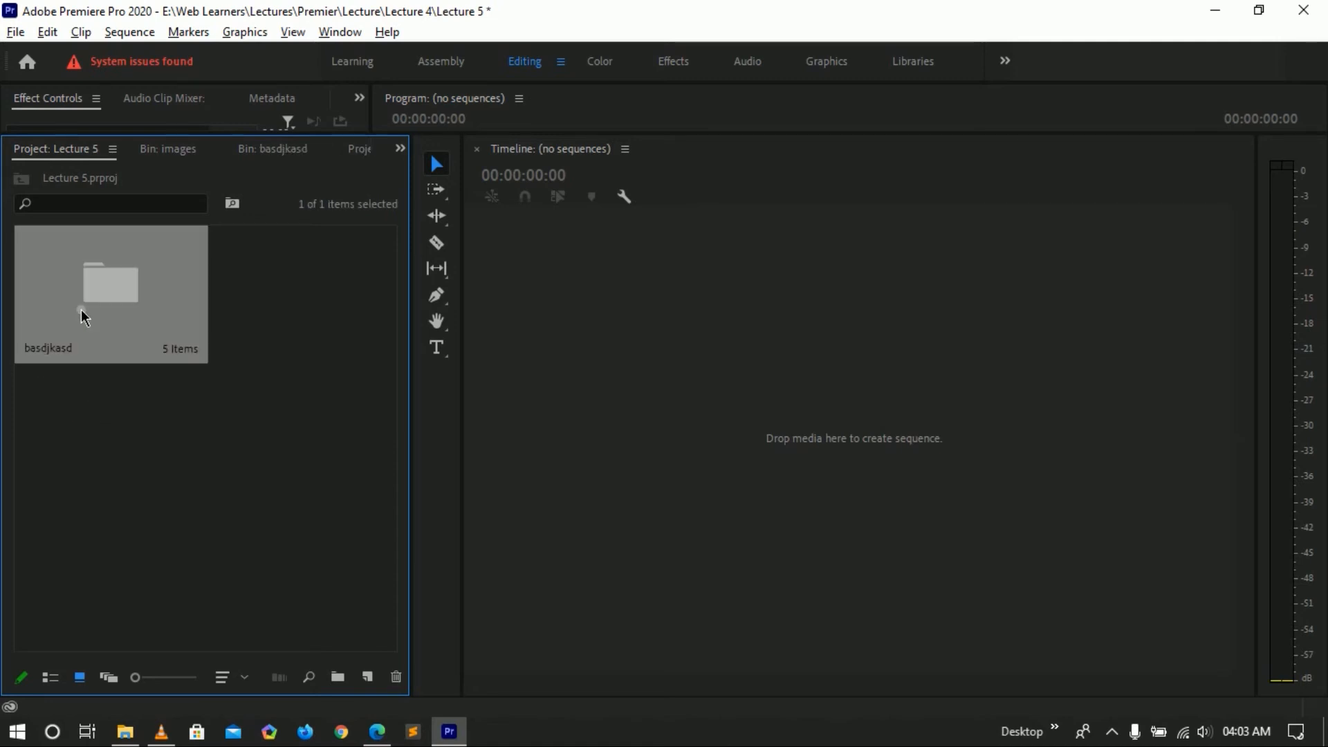
Switch to File Explorer and try to bring the images folder from Music into the project again
click(146, 519)
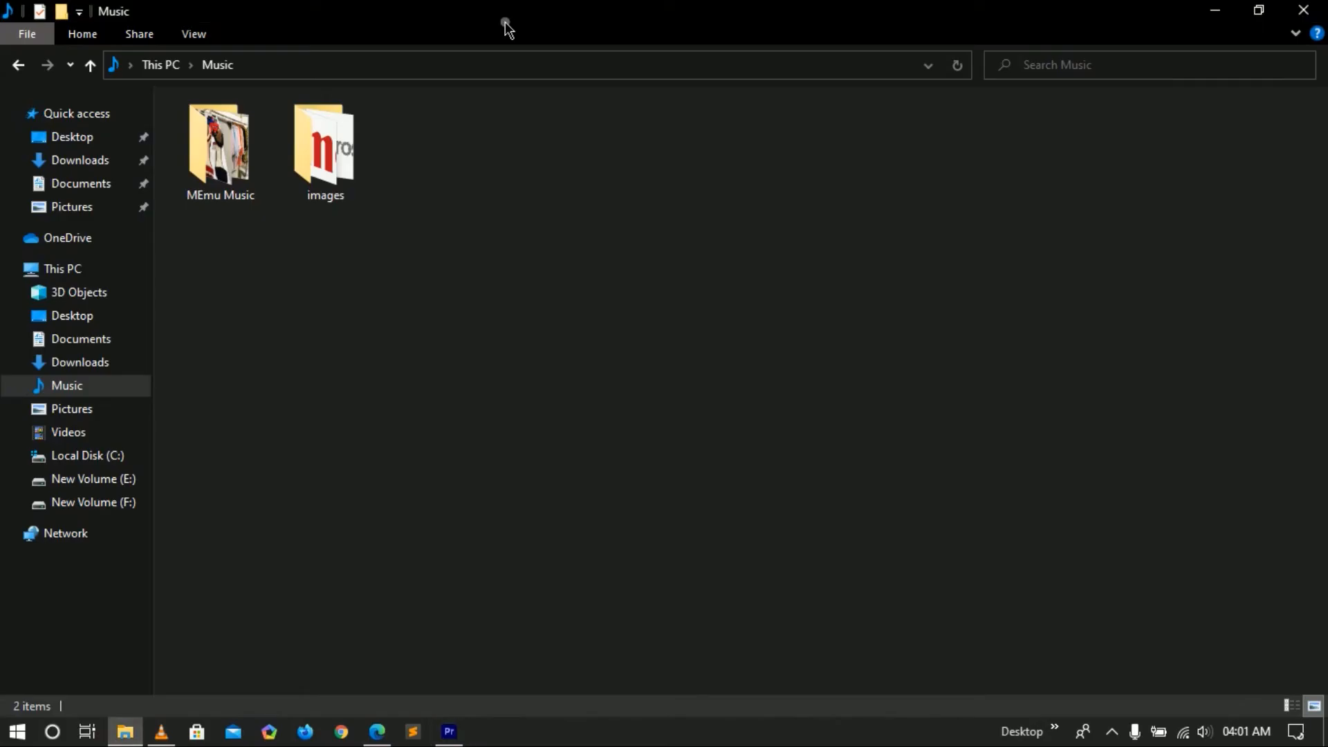
click(331, 173)
drag(330, 173, 519, 448)
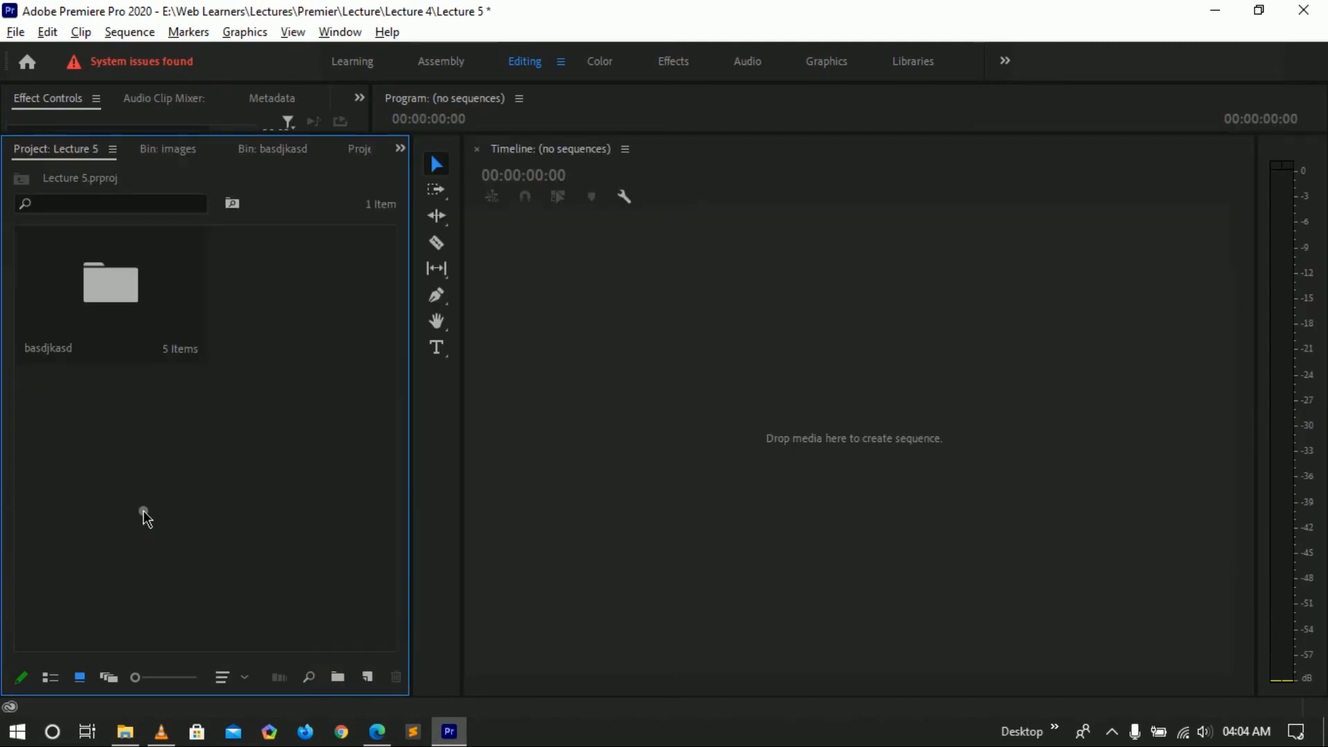
Open the basdjkasd bin in Premiere Pro and enlarge its item thumbnails
click(144, 310)
double_click(144, 310)
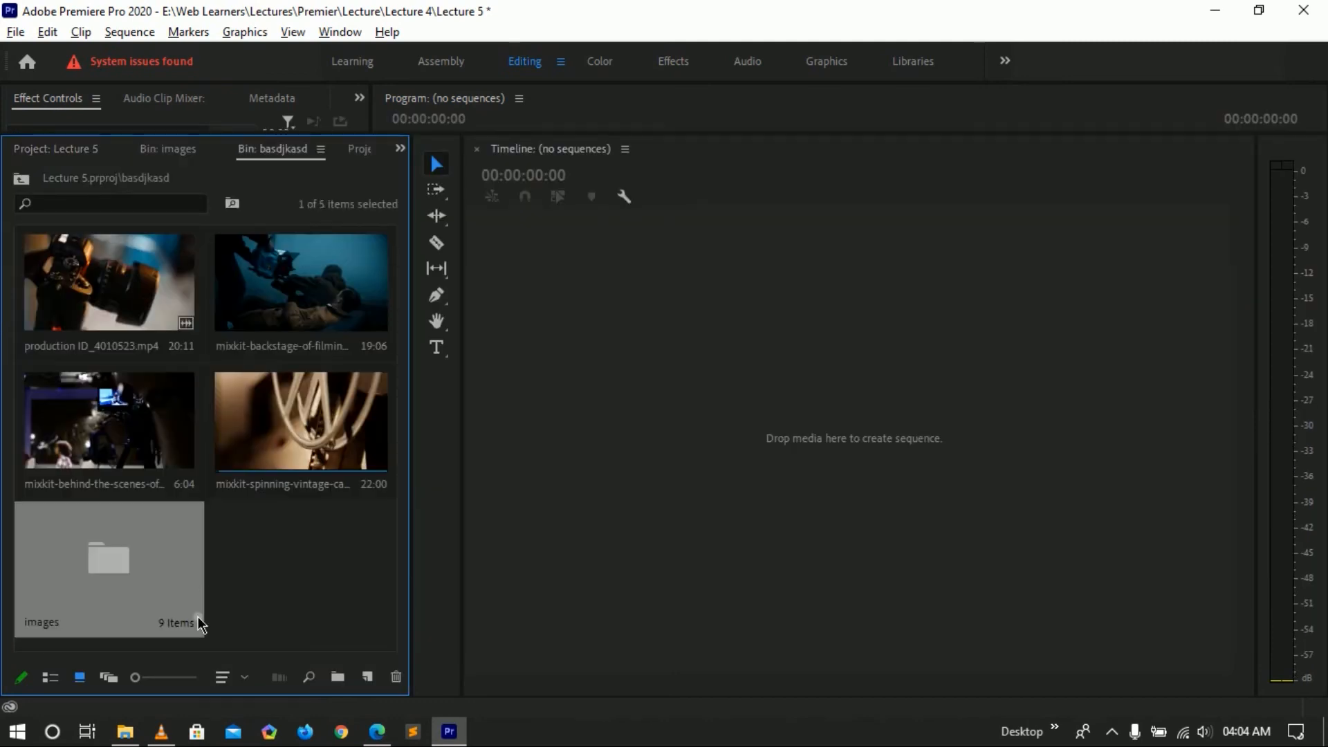
click(135, 678)
drag(135, 677, 162, 677)
click(456, 326)
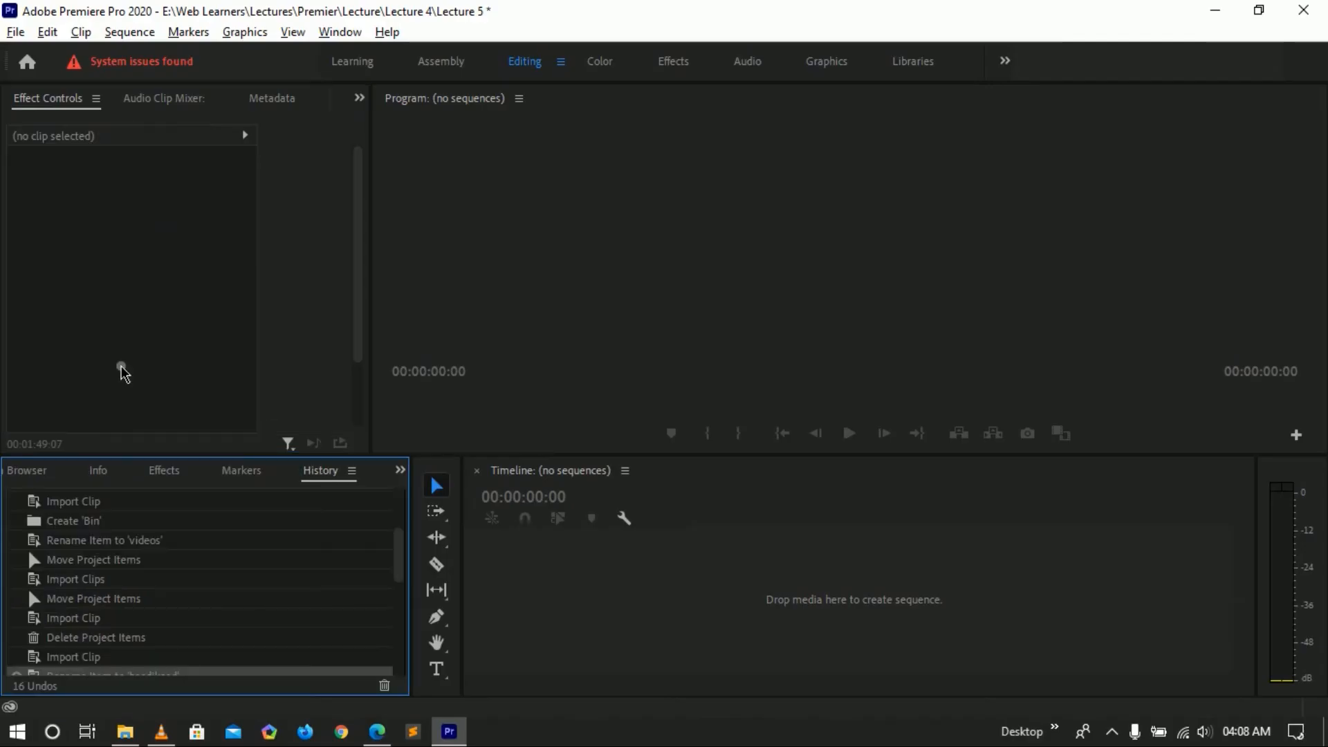
Open the recent project class5 and move the upwork2 sequence's playhead to 00:01:38:01
click(16, 32)
mouse_move(172, 108)
click(444, 109)
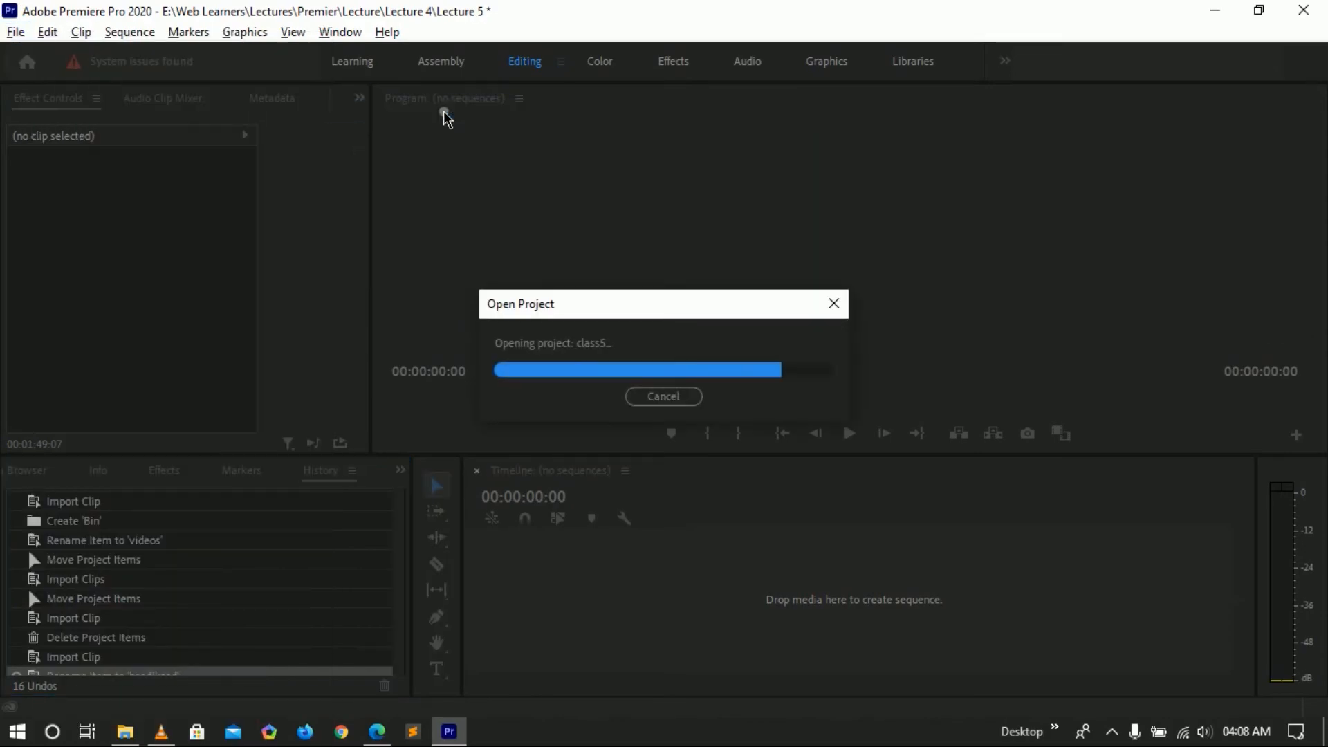
drag(791, 512, 824, 517)
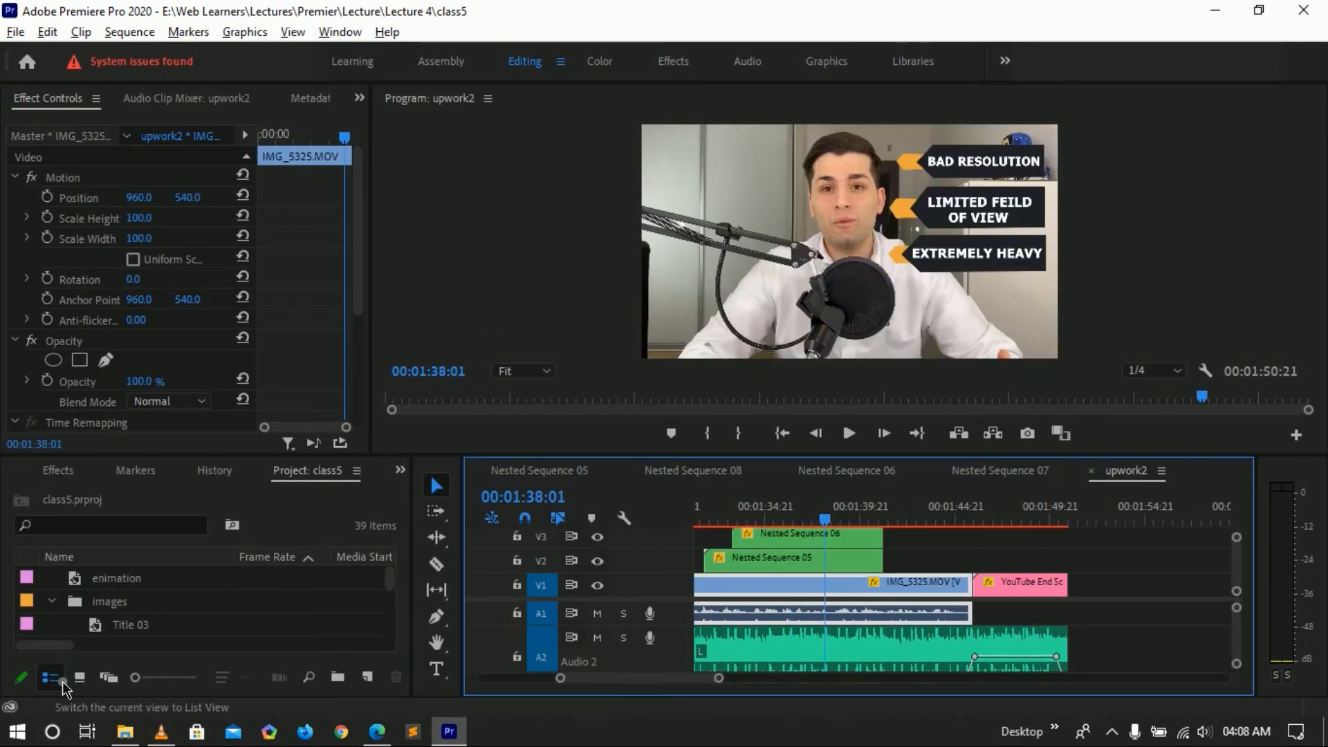
Make the class5 project read-only, try out the locked upwork2 timeline, and set the project back to writable
click(22, 677)
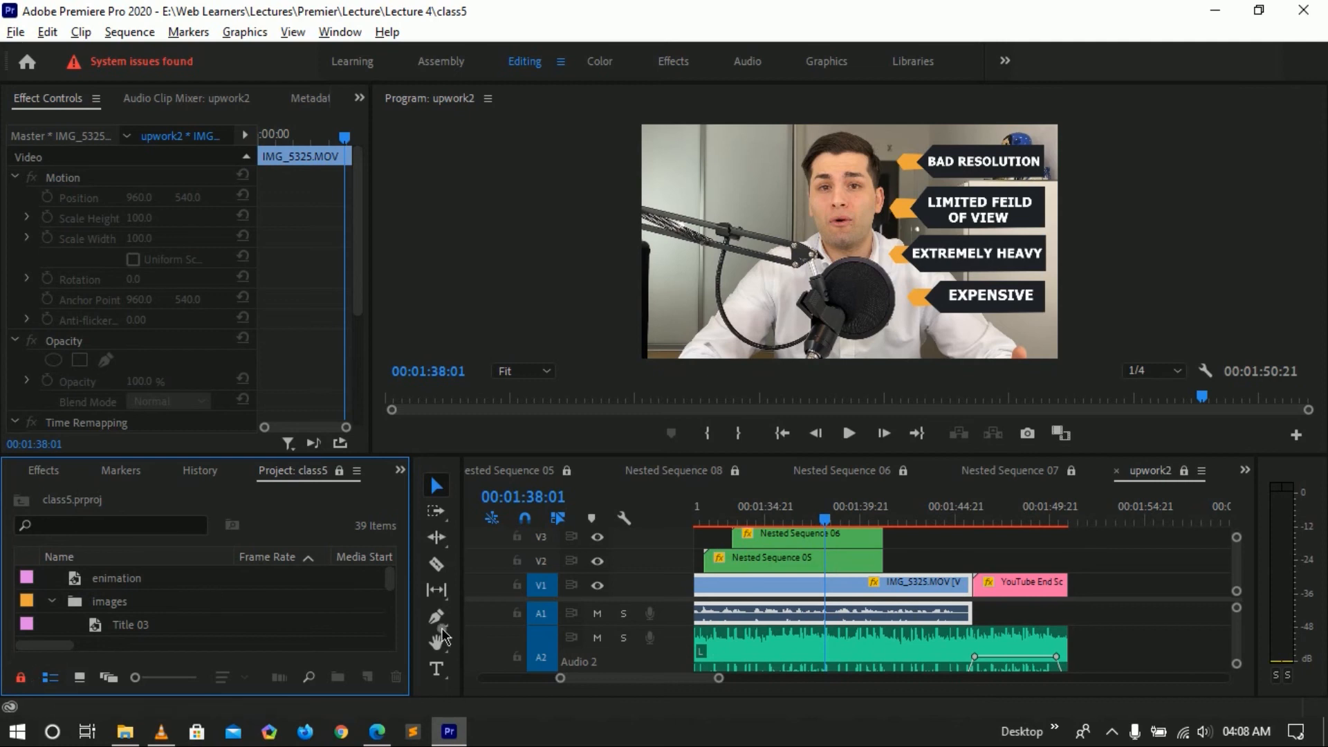
drag(927, 571, 705, 526)
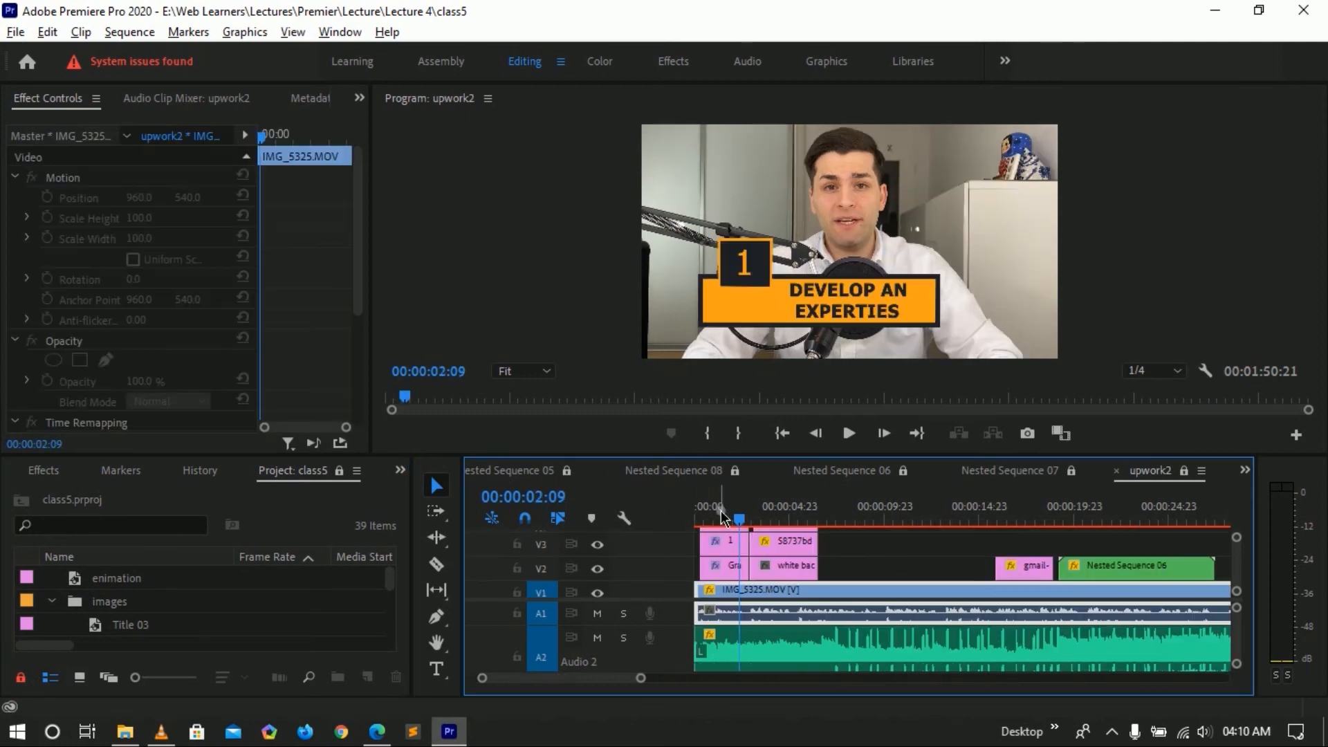
click(21, 677)
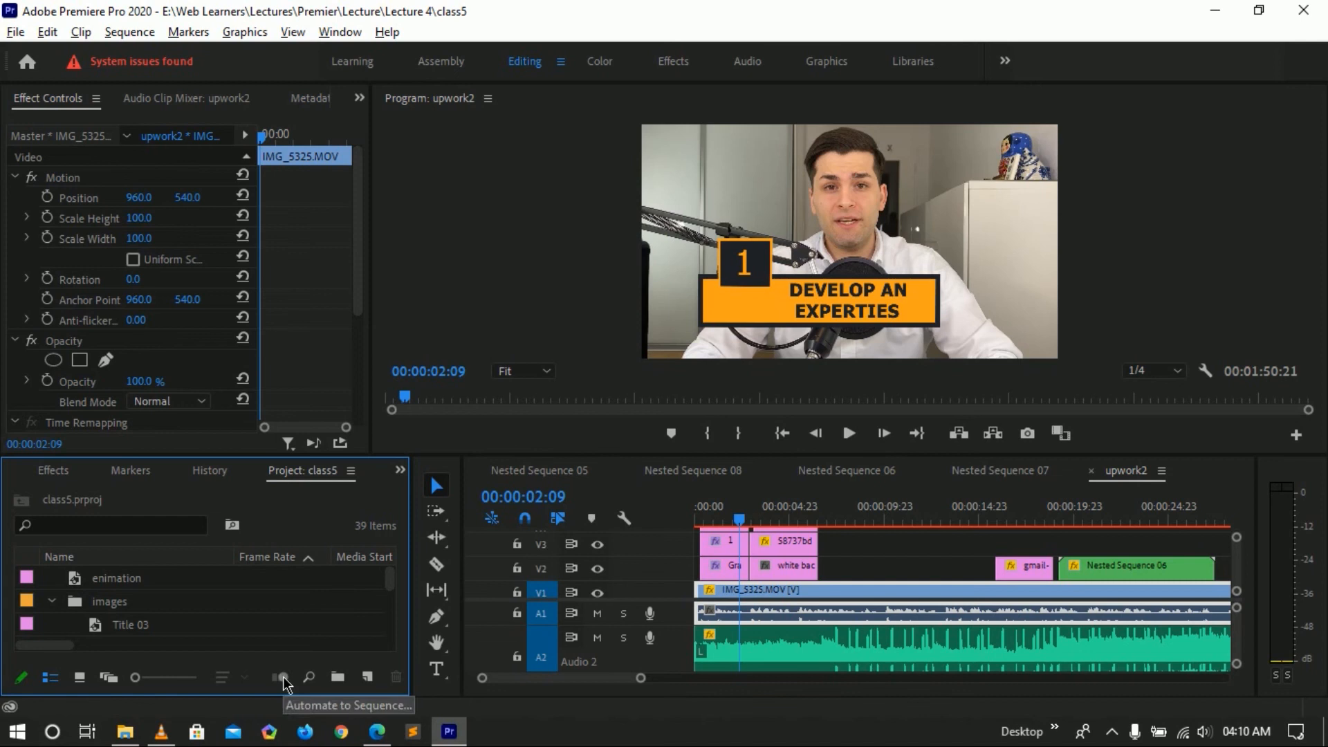
Enlarge the Project panel upward and look through class5's images, bins and nested sequences
drag(392, 456, 400, 263)
scroll(232, 625, down, 2)
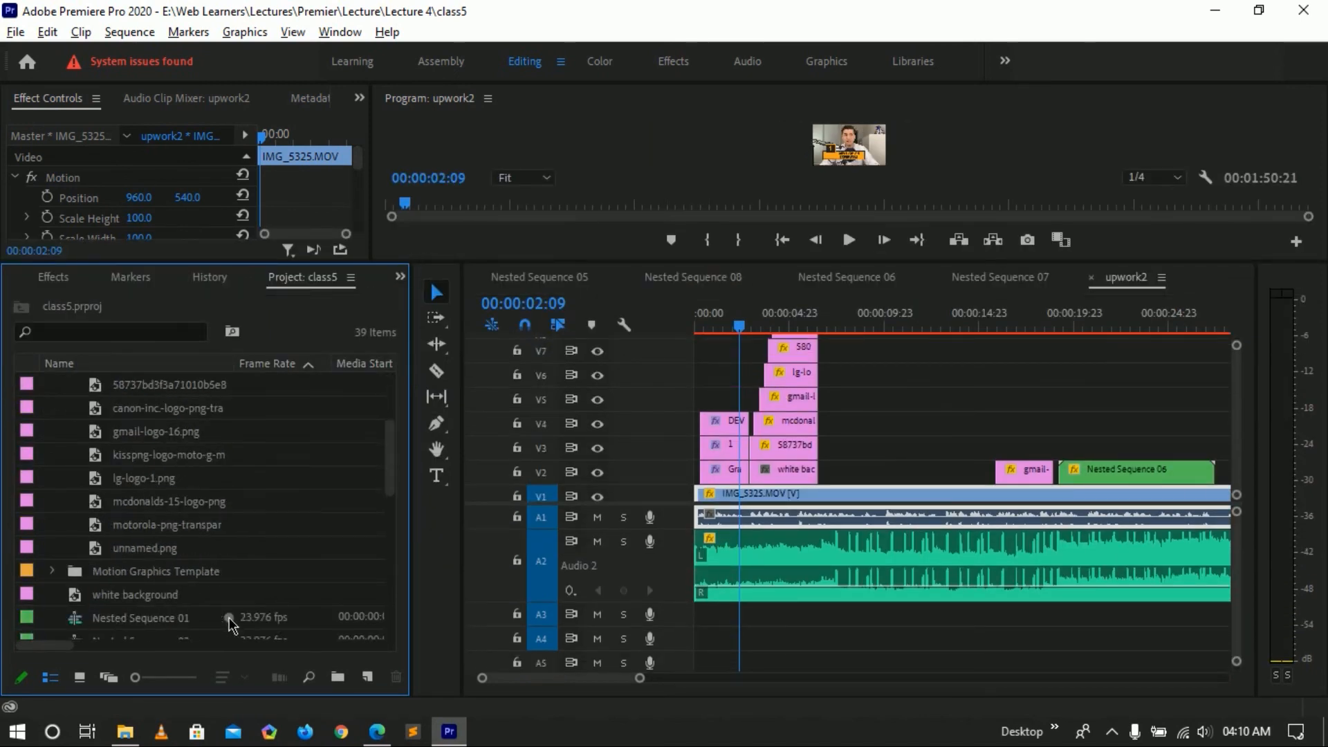
scroll(232, 625, down, 6)
scroll(232, 625, up, 5)
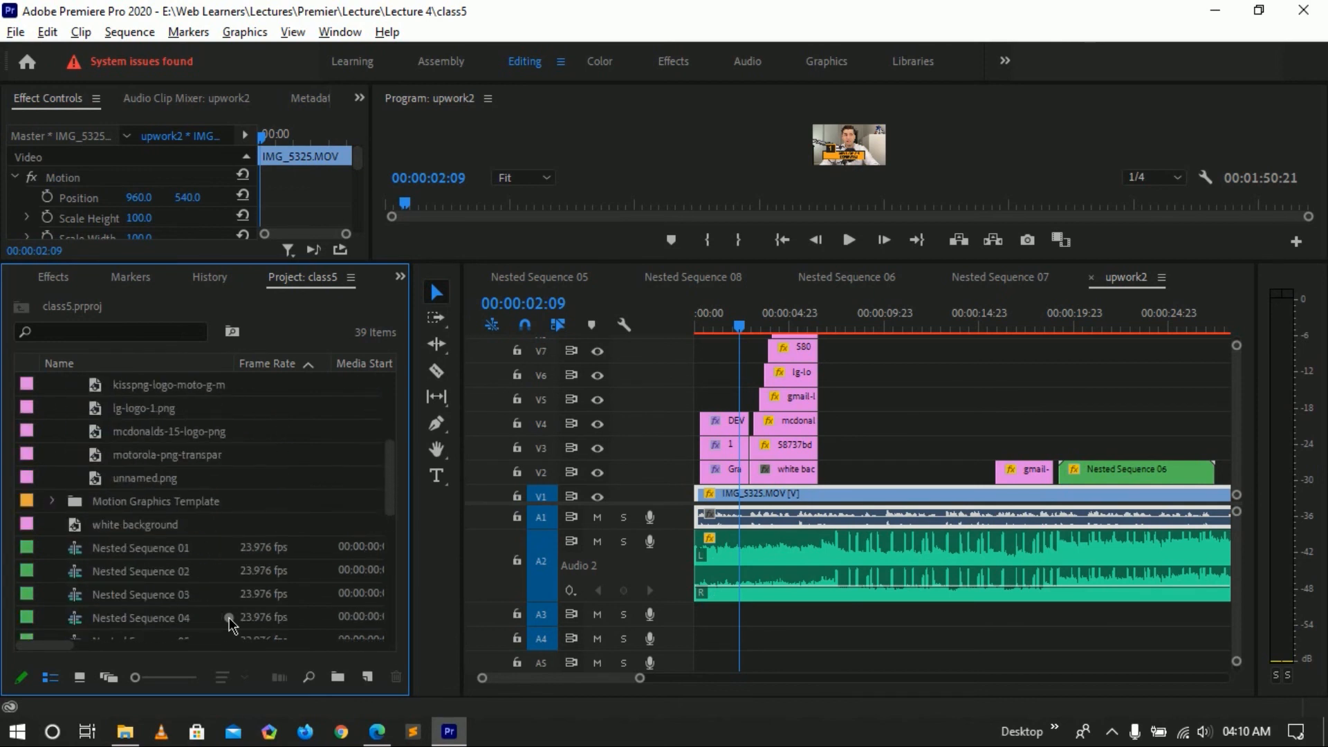
scroll(231, 625, up, 2)
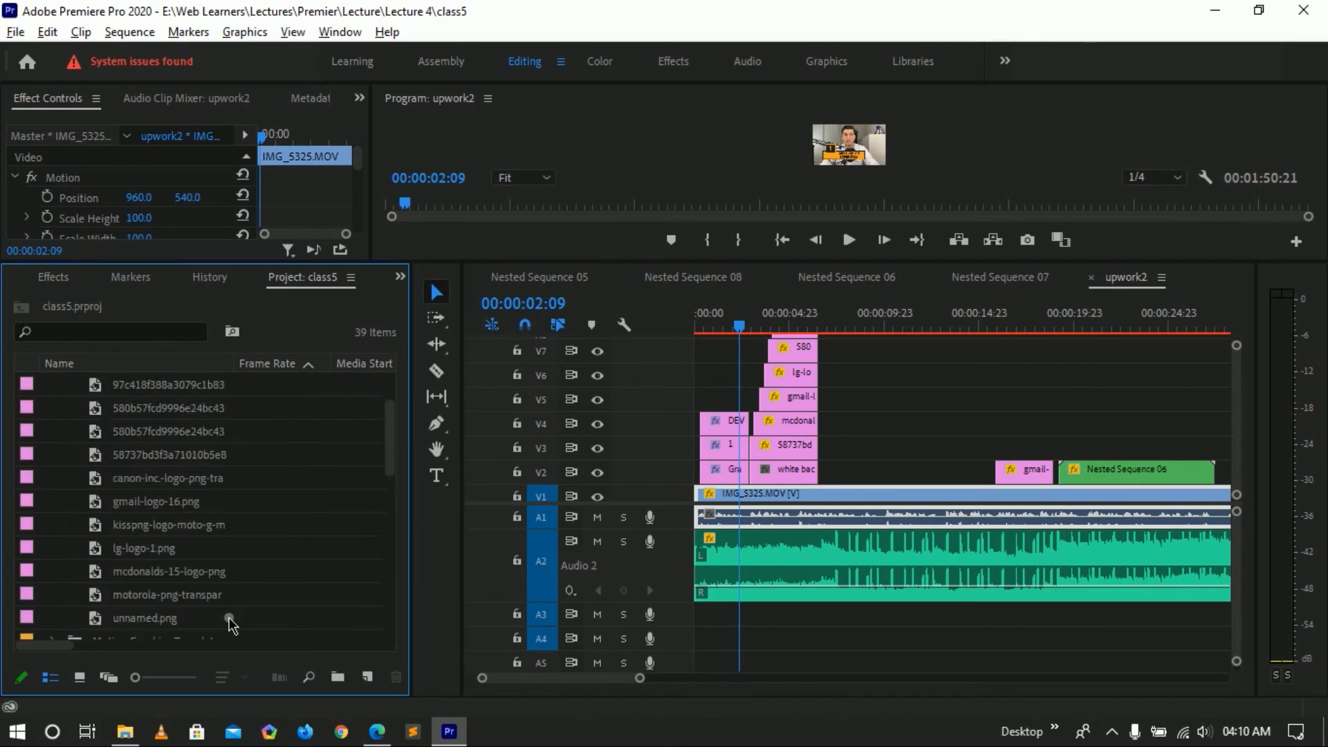